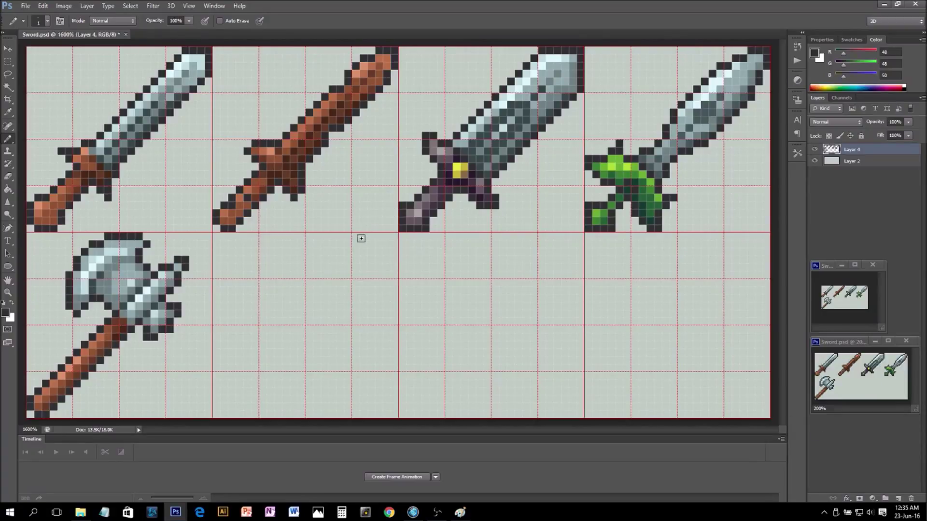
Draw the two opposing curved blade edges with short inward diagonal tips in the empty cell beside the existing axe, in dark outline color
mouse_move(348, 236)
left_mouse_down()
mouse_move(306, 236)
mouse_move(254, 265)
mouse_move(271, 260)
mouse_move(264, 322)
left_mouse_up()
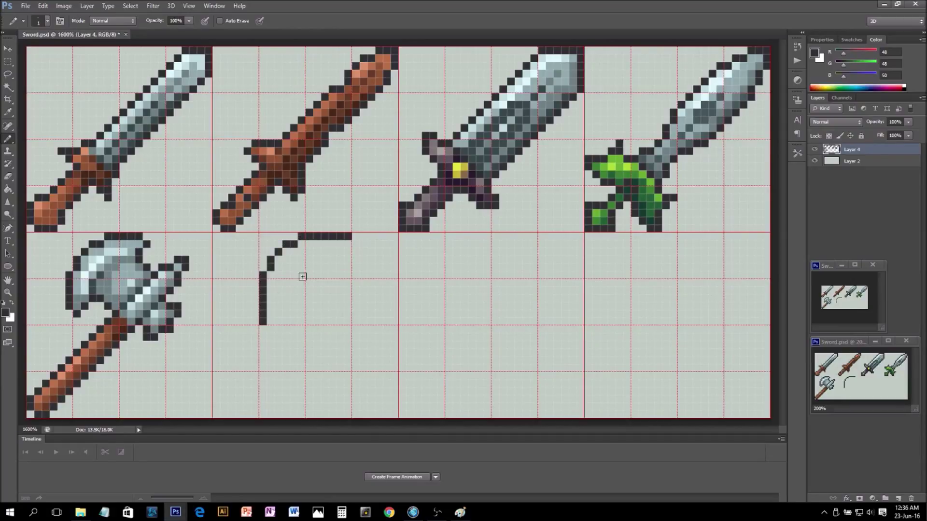
mouse_move(393, 284)
left_mouse_down()
mouse_move(395, 327)
mouse_move(379, 353)
mouse_move(308, 370)
left_mouse_up()
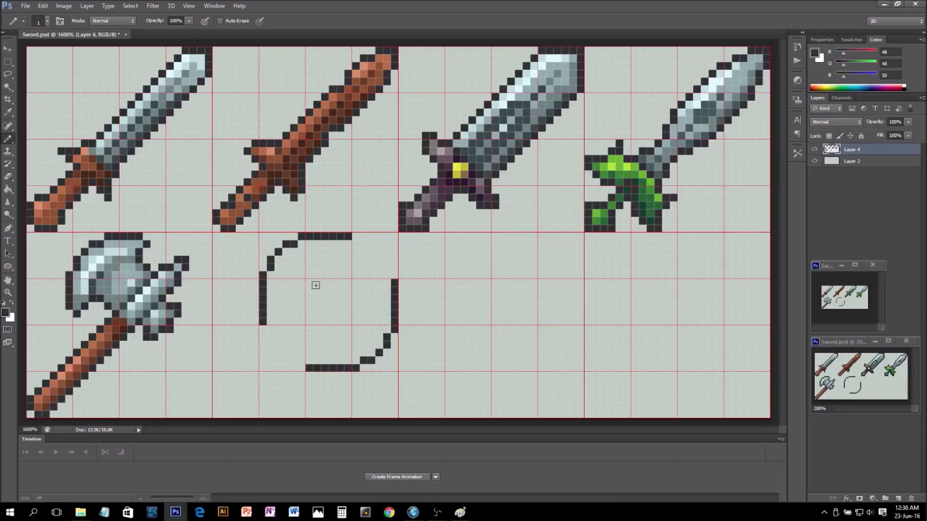
left_click(271, 322)
left_click(387, 282)
left_click(309, 361)
left_click(278, 314)
left_click(285, 305)
left_click(340, 251)
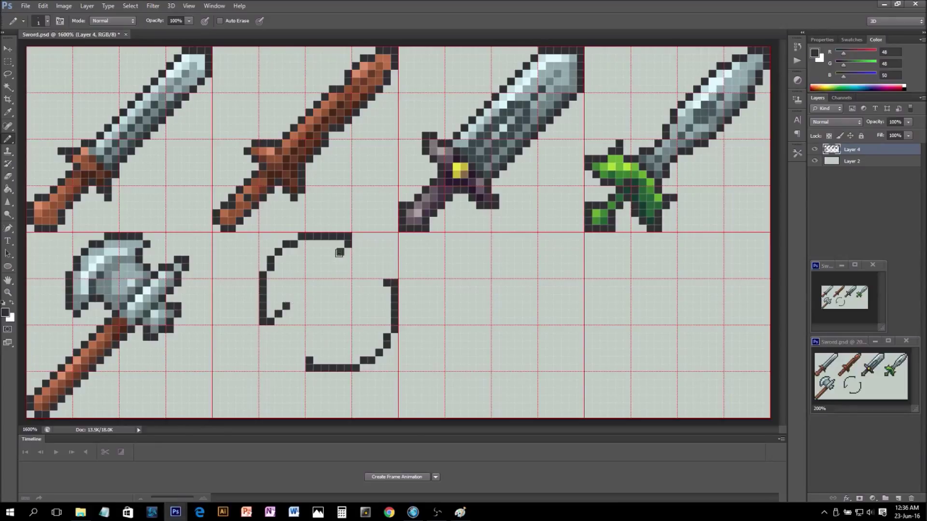
left_click(379, 290)
left_click(372, 298)
left_click(316, 353)
left_click(322, 346)
Outline the base of the axe handle in the cell's lower corner and its upper edge running diagonally toward the blades
left_click(217, 407)
left_click(217, 399)
left_click(224, 392)
left_click(231, 384)
left_click(301, 314, "shift")
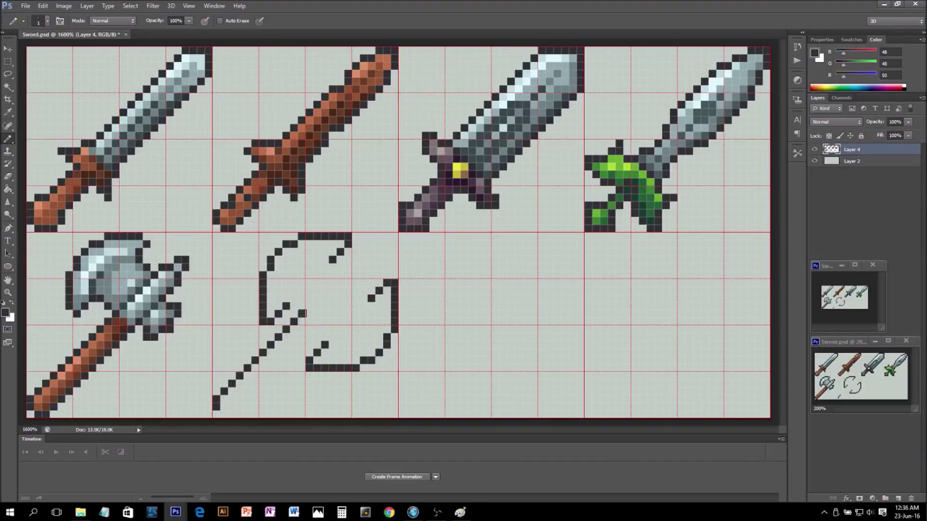
Close the handle's base and draw its lower diagonal edge parallel to the upper edge, ending near the lower blade
left_click(223, 414)
left_click(231, 414)
left_click(241, 403)
left_click(317, 323, "shift")
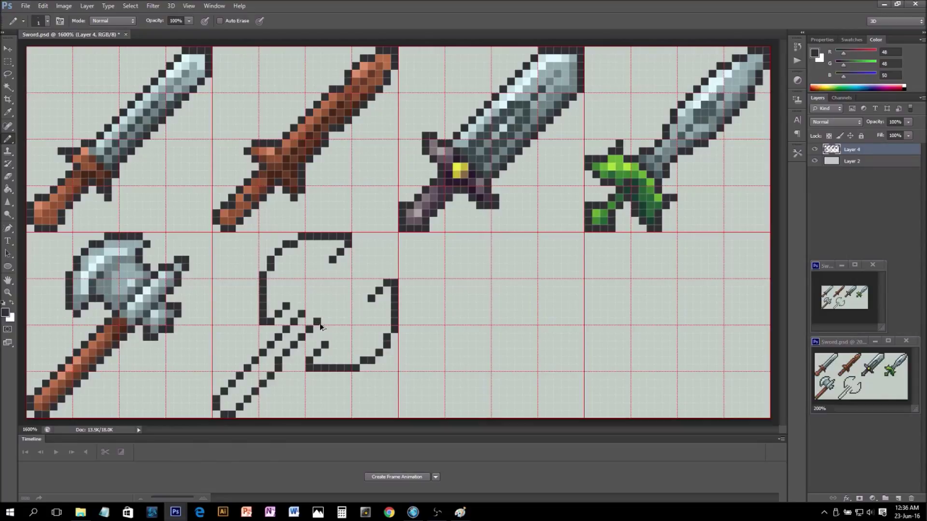
key("ctrl+z")
left_click(240, 406)
left_click(317, 329, "shift")
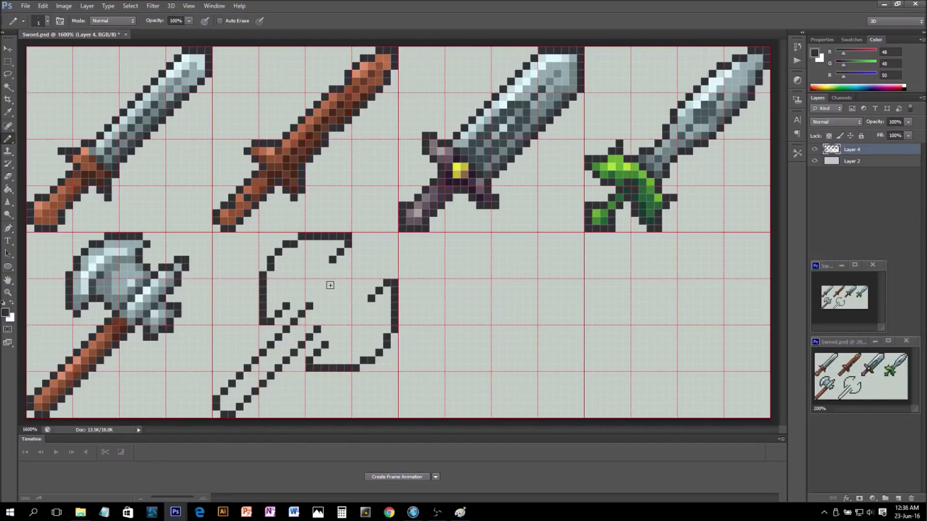
Extend the inner outlines of both blades inward so they curve toward the handle
left_click(324, 267)
left_click(324, 274)
left_click(295, 298)
left_click(302, 298)
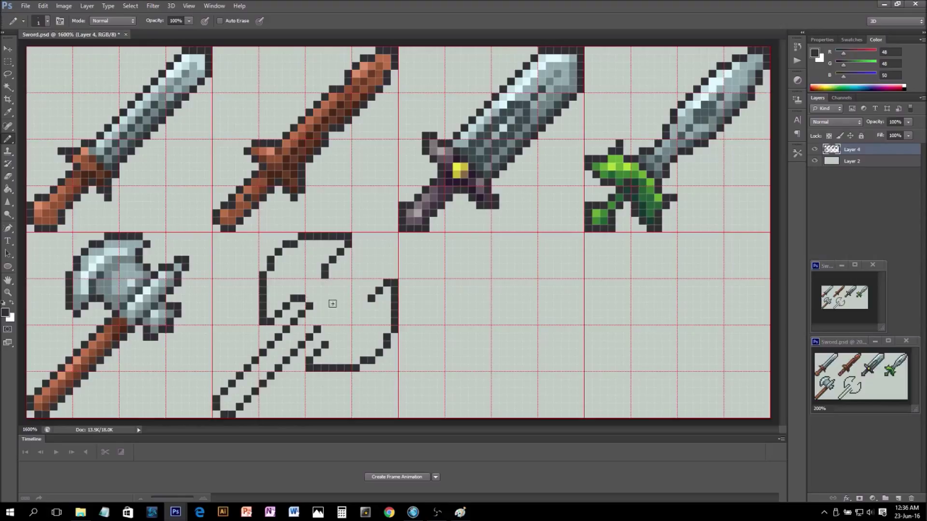
left_click(362, 307)
left_click(356, 306)
left_click(332, 338)
left_click(333, 330)
left_click(325, 321)
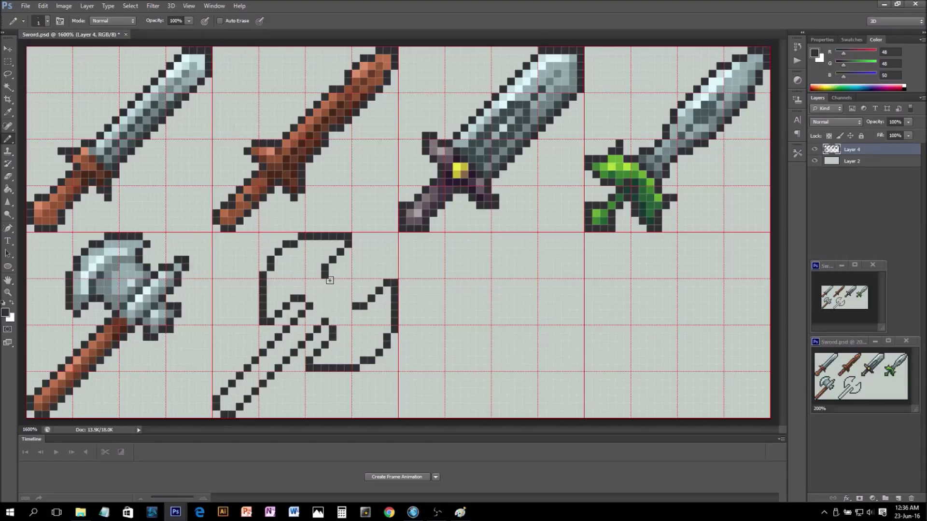
Continue both handle edges between the blades and cap the handle's upper end to close the axe outline
left_click_drag(319, 296, 341, 275)
left_click(333, 313)
left_click_drag(338, 306, 357, 284)
left_click(356, 284)
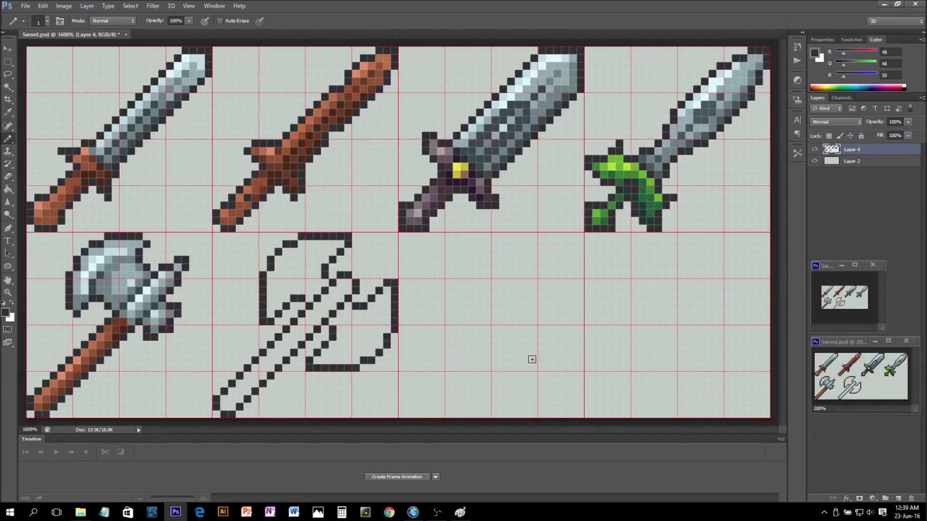
left_click(111, 335, "alt")
left_click_drag(294, 336, 286, 336)
left_click(282, 344)
key("ctrl+alt+z")
key("ctrl+alt+z")
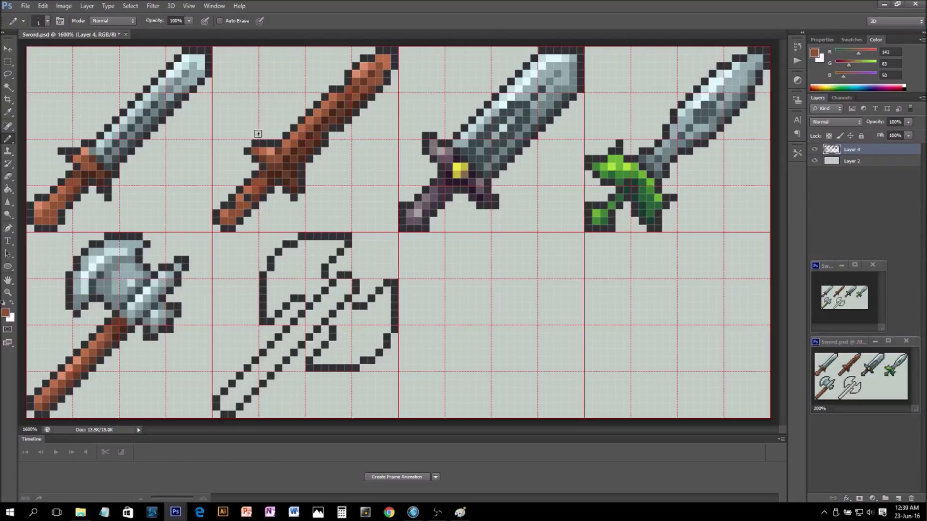
Fill the handle and both blades of the double axe with the mid grey (144, 170, 171) sampled from the finished axe
left_click(116, 277, "alt")
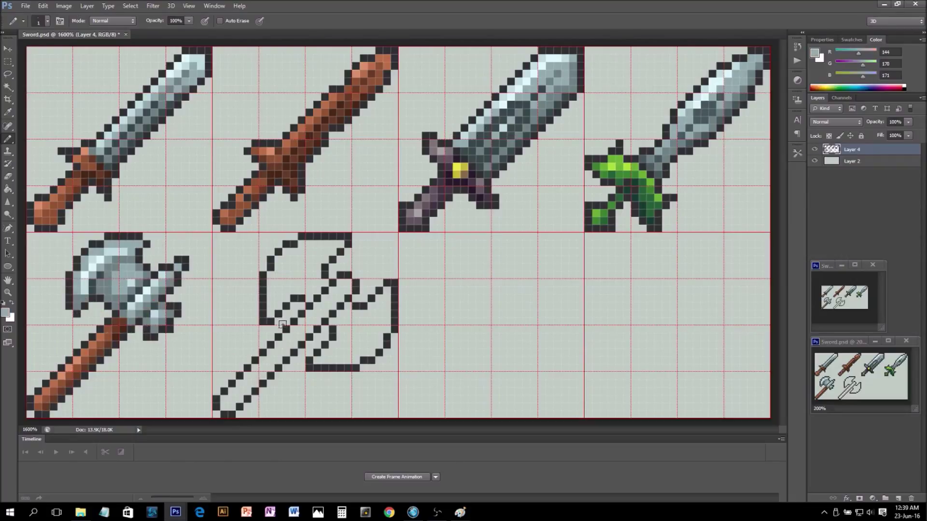
key("g")
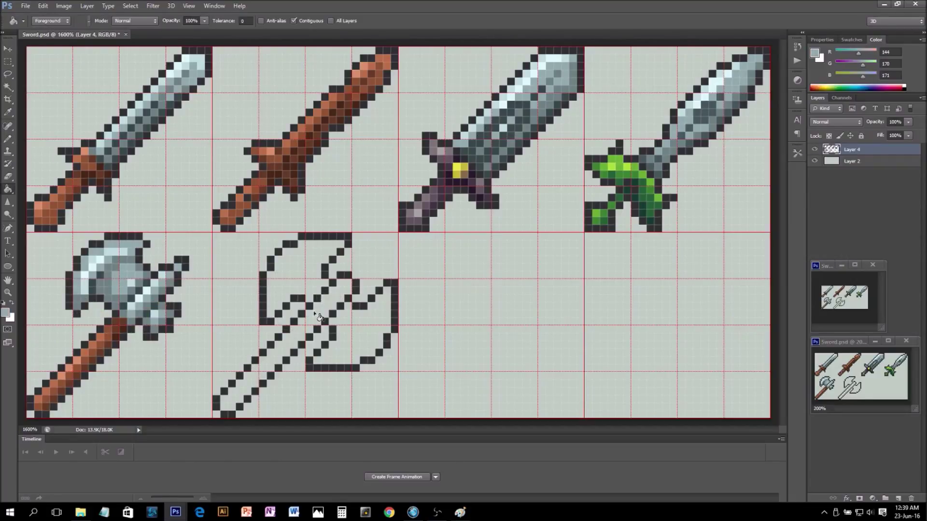
left_click(316, 296)
left_click(312, 274)
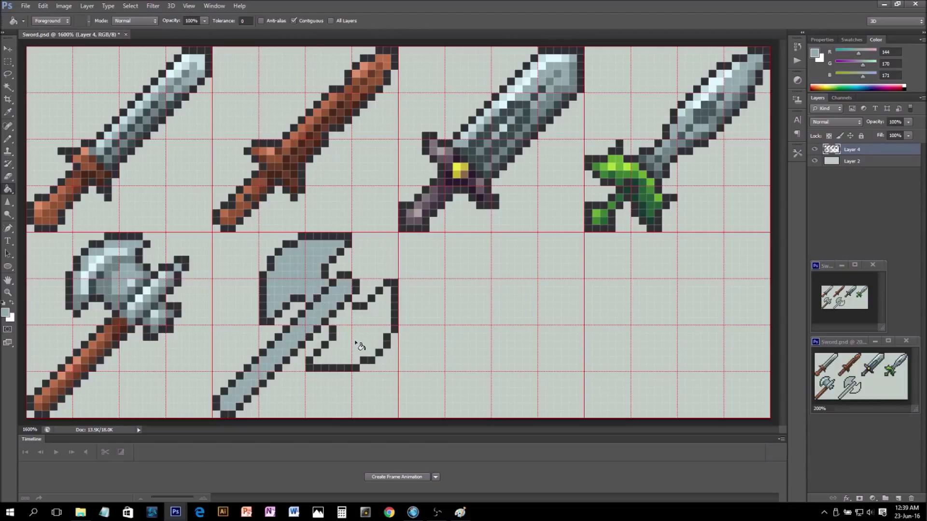
left_click(359, 345)
Pencil light grey (189, 219, 220), sampled from the first sword's blade, along the handle's upper edge and tip
key("b")
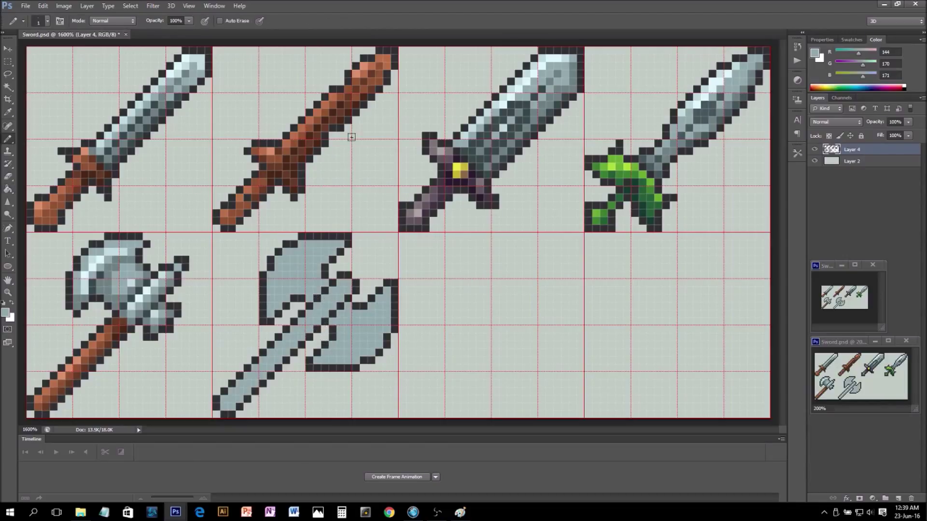
left_click(151, 91, "alt")
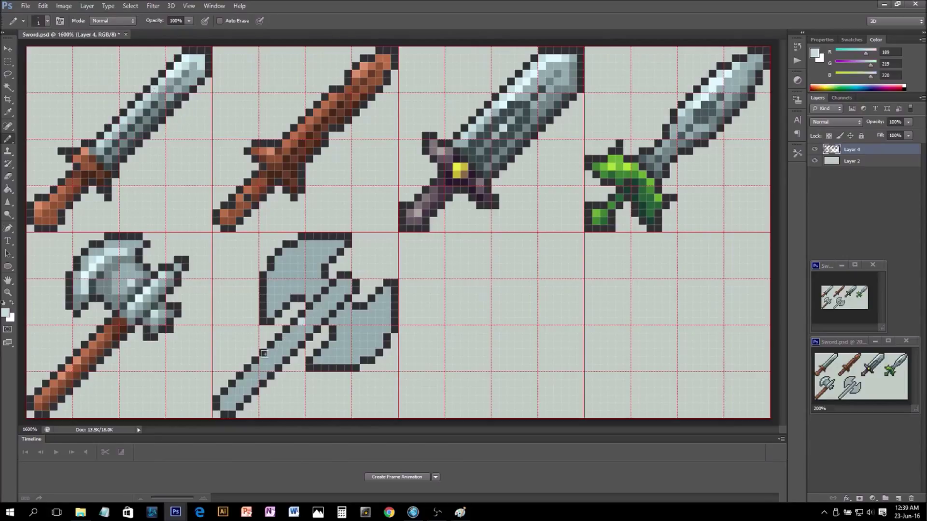
left_click_drag(223, 398, 289, 337)
left_click_drag(343, 282, 352, 283)
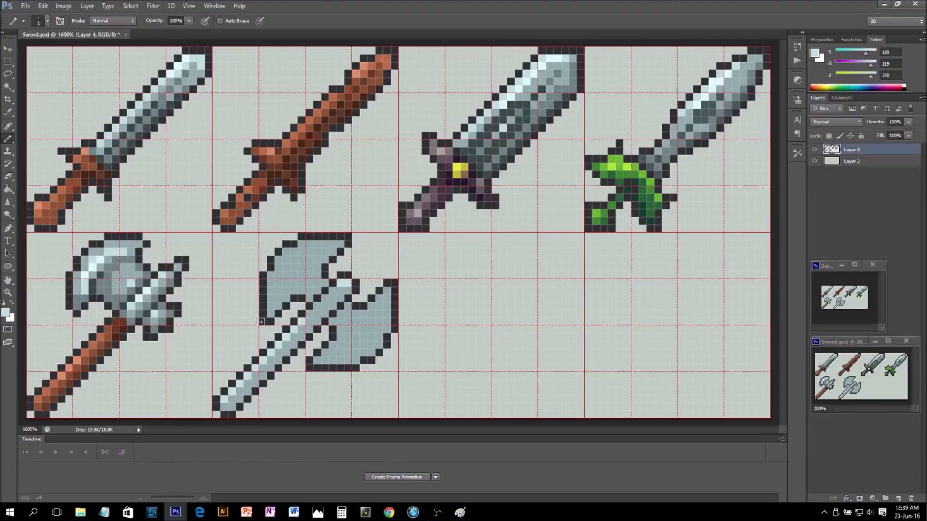
Add near-white highlights (219, 246, 247), sampled from the finished axe's blade, along the lit side of the handle
left_click(101, 257, "alt")
left_click_drag(264, 360, 284, 347)
left_click_drag(248, 373, 262, 341)
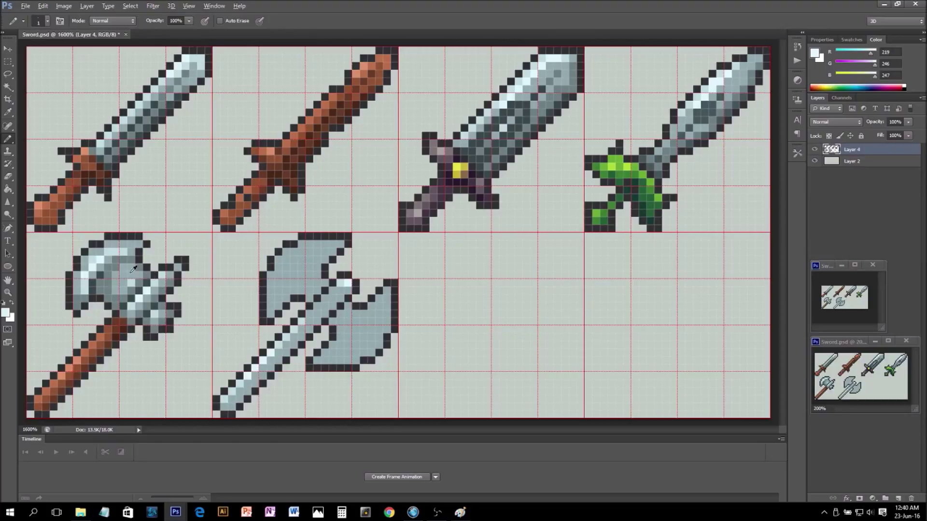
Shade the handle's lower edge from base to tip with the darker grey (109, 129, 130) sampled from the finished axe
left_click(148, 275, "alt")
left_click(303, 329)
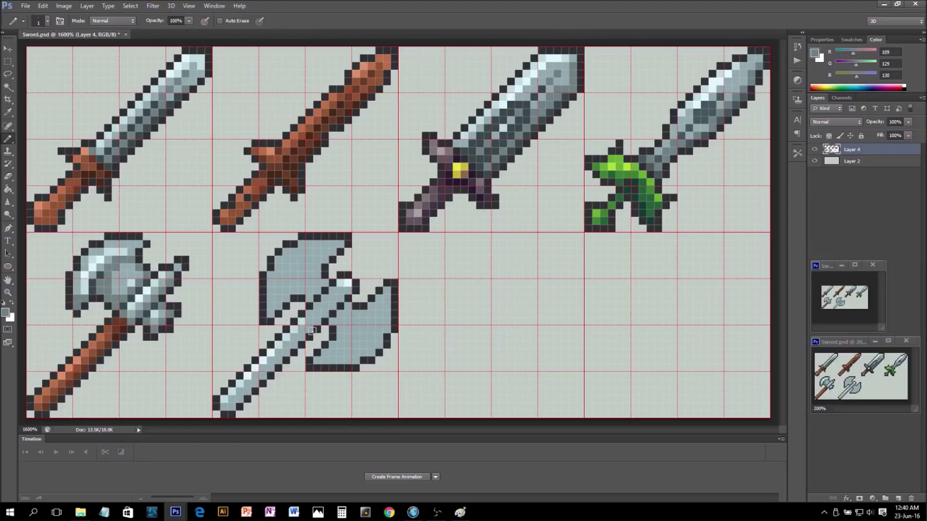
left_click(230, 410, "shift")
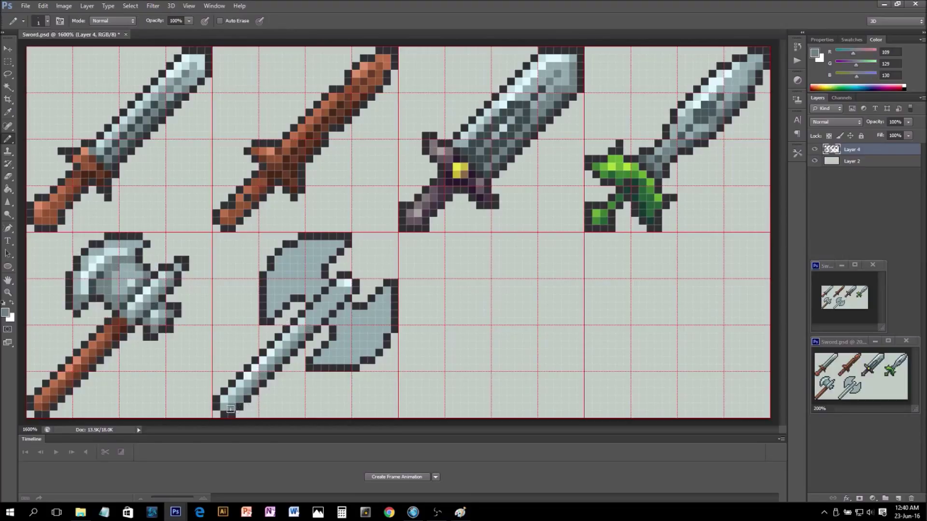
left_click(340, 299)
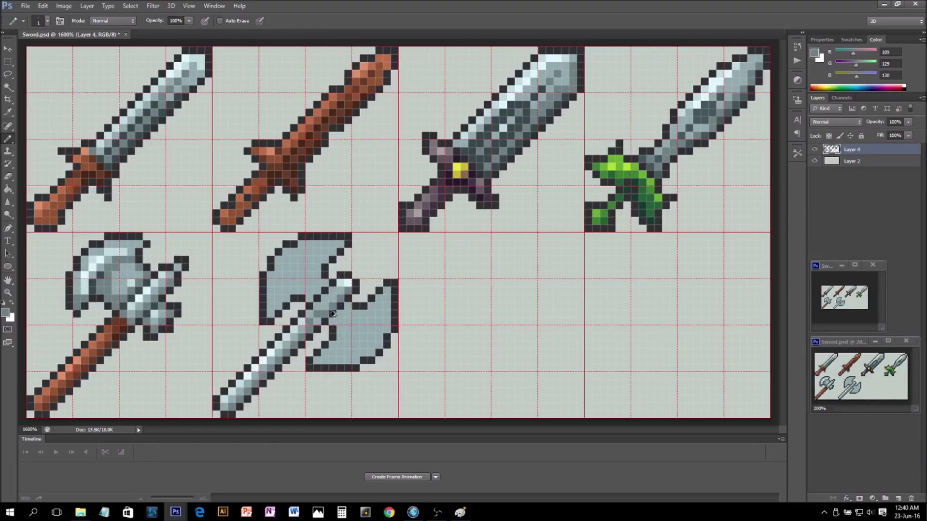
left_click(325, 314)
Paint a highlight on the upper-left blade near the handle in light grey with near-white center pixels, both sampled from the handle
left_click(344, 282, "alt")
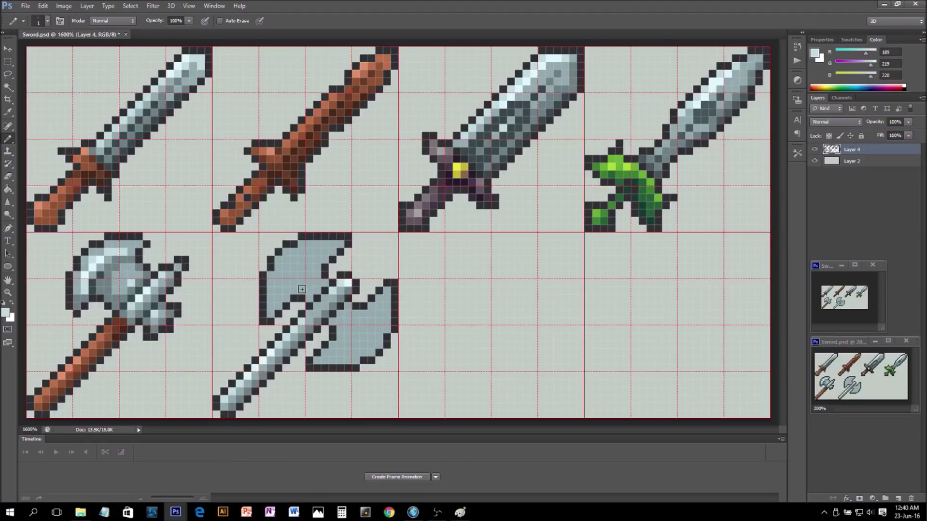
left_click_drag(309, 285, 325, 285)
left_click_drag(309, 282, 317, 286)
left_click(317, 274)
left_click(301, 290)
left_click(350, 285, "alt")
left_click(310, 275)
left_click(302, 283)
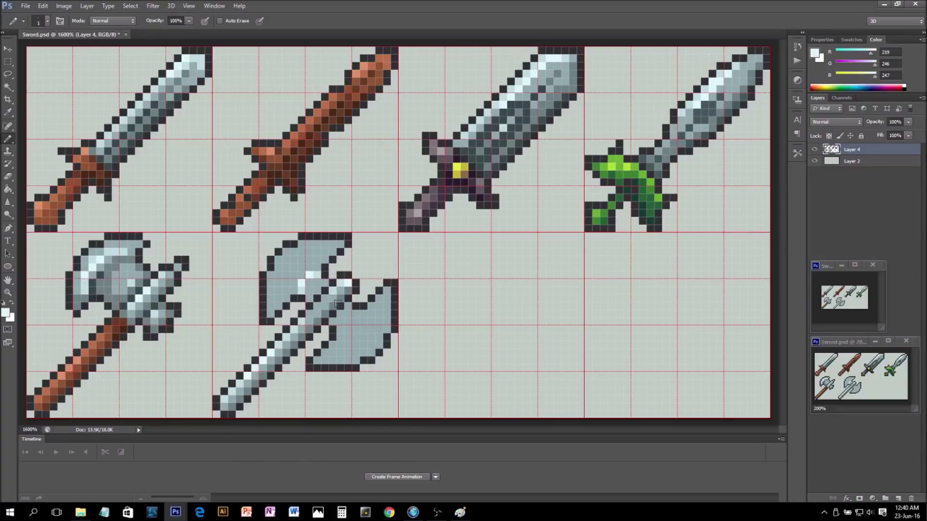
Paint a purple-grey rim (97, 84, 92), sampled from the third sword's grip, inside the upper-left blade's curved outline
left_click(434, 188, "alt")
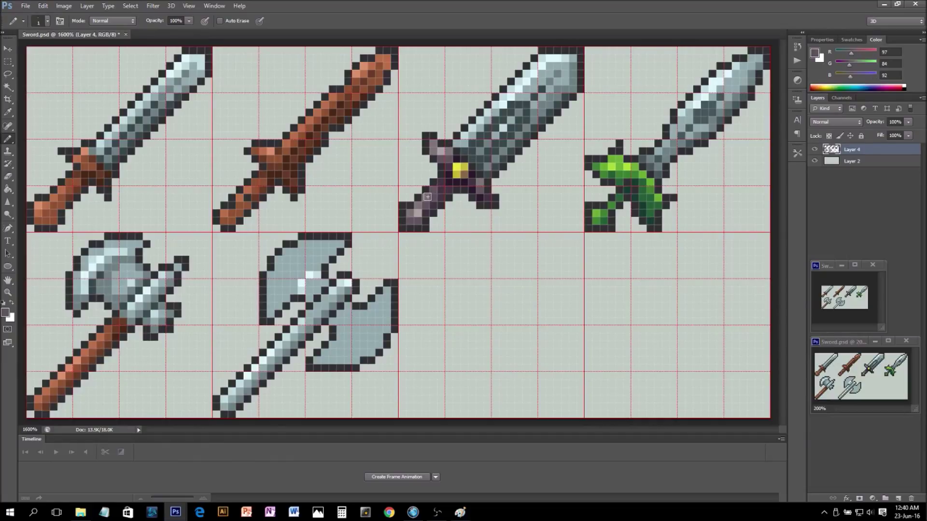
mouse_move(271, 307)
left_mouse_down()
mouse_move(270, 277)
mouse_move(292, 252)
left_mouse_up()
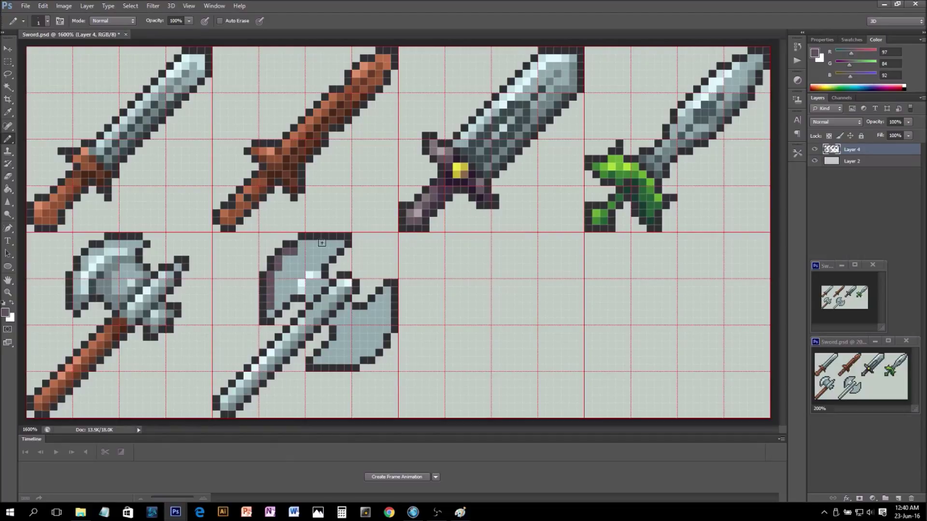
mouse_move(340, 243)
left_mouse_down()
mouse_move(304, 242)
mouse_move(324, 249)
left_mouse_up()
Add a darker purple band (66, 52, 65), sampled from the third sword's hilt, along the inside of the upper-left blade's rim
left_click(445, 178, "alt")
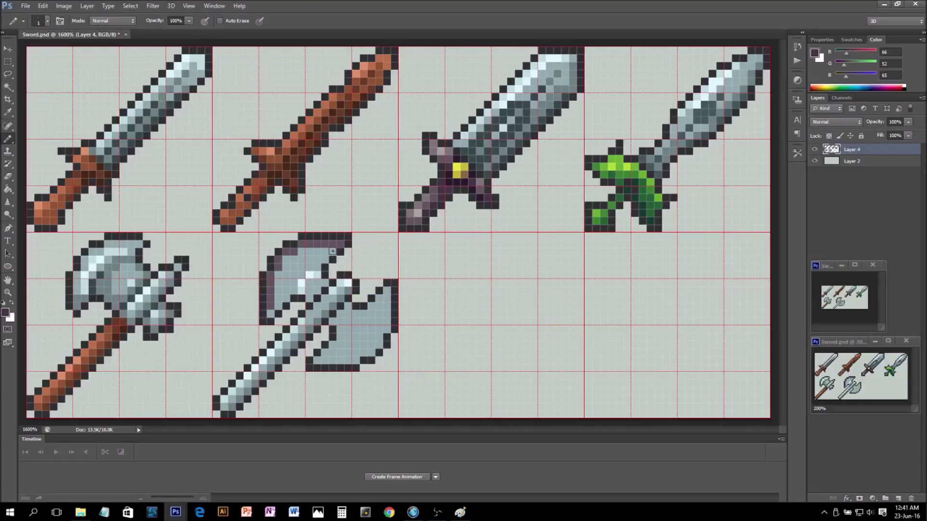
mouse_move(333, 252)
left_mouse_down()
mouse_move(288, 259)
mouse_move(279, 300)
left_mouse_up()
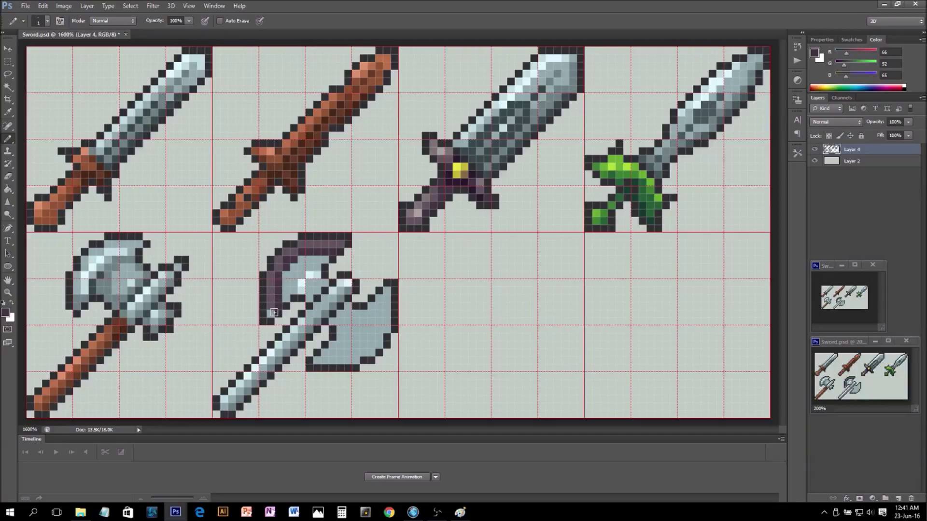
left_click(331, 242, "alt")
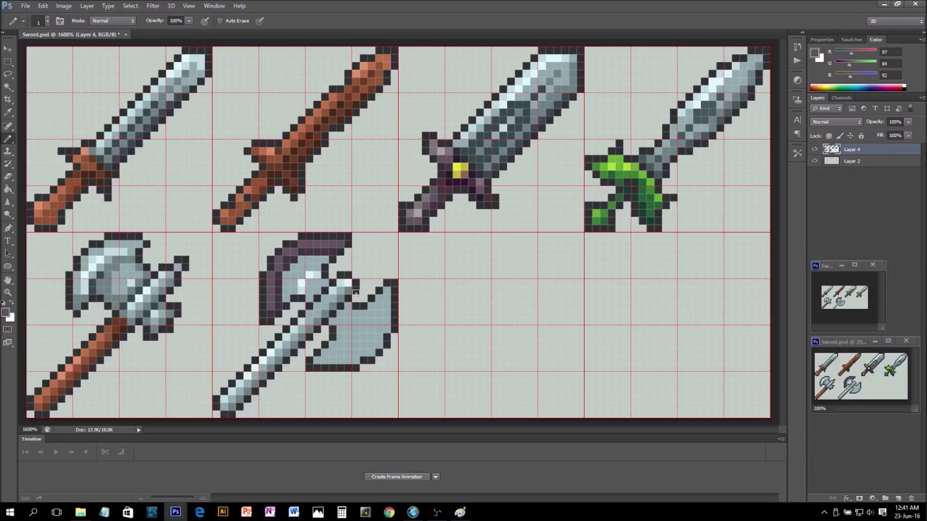
Shade the upper-left blade's face between rim and highlight with sampled medium grey (109, 129, 130) and dark grey (57, 72, 74)
left_click(340, 303, "alt")
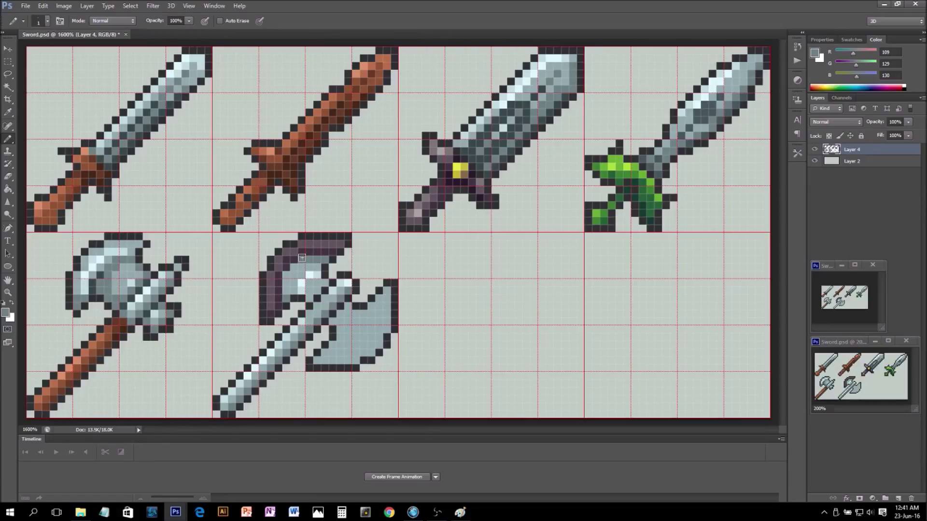
left_click_drag(298, 268, 287, 291)
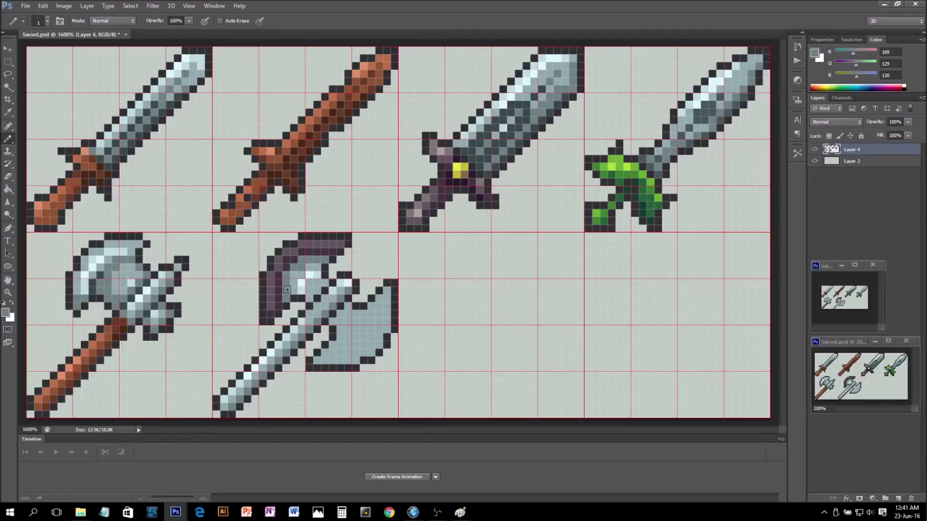
left_click(301, 269, "alt")
left_click(313, 263, "alt")
left_click(160, 302, "alt")
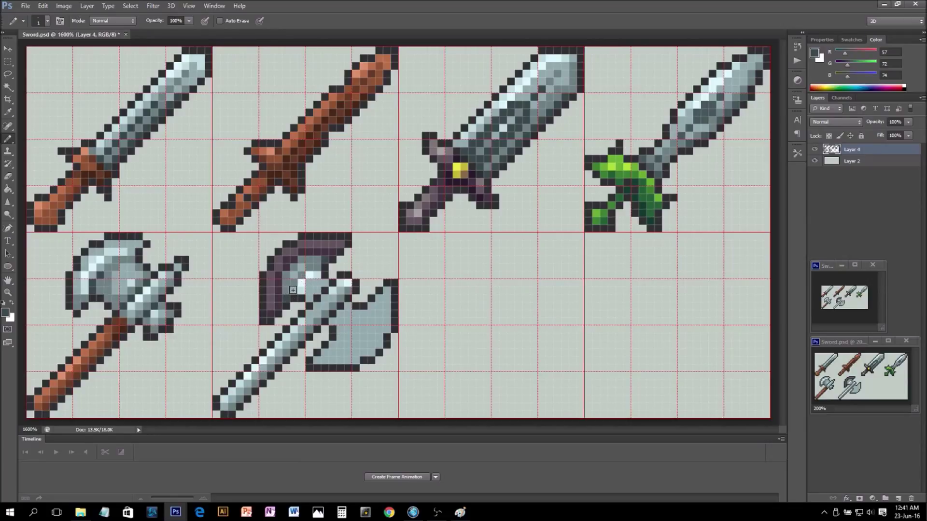
left_click(316, 267, "alt")
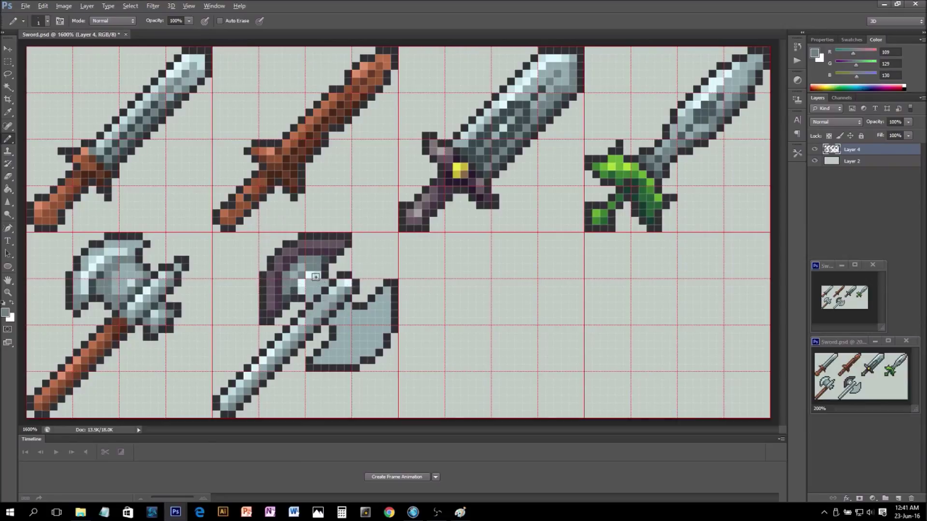
Paint the lower-right blade's rim in dark purple (66, 52, 65) with an inner band of lighter purple-grey (97, 84, 92)
left_click(323, 247, "alt")
mouse_move(379, 292)
left_mouse_down()
mouse_move(389, 296)
mouse_move(388, 326)
mouse_move(375, 346)
mouse_move(319, 360)
left_mouse_up()
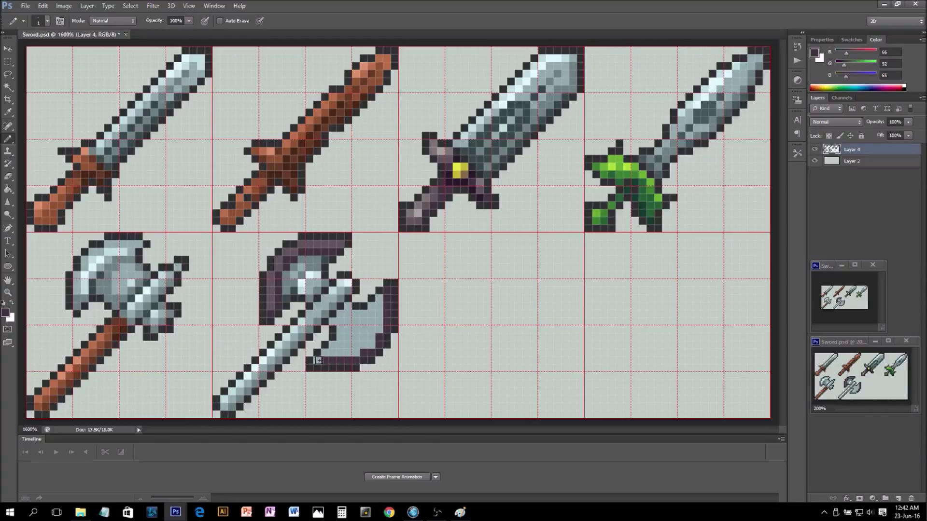
left_click(277, 284, "alt")
mouse_move(379, 297)
left_mouse_down()
mouse_move(366, 348)
mouse_move(322, 349)
left_mouse_up()
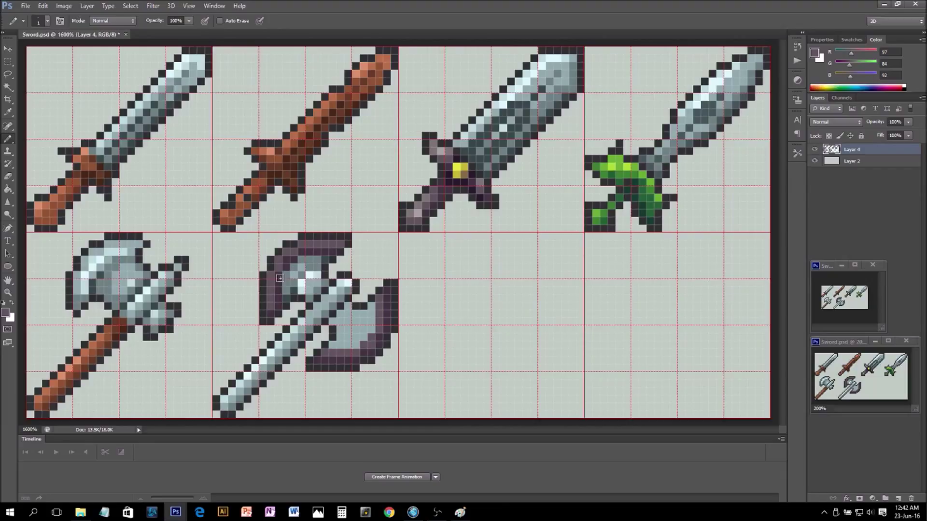
Shade the lower-right blade's face beside the handle in sampled medium and dark grey, adding a pale grey (189, 219, 220) highlight at its centre
left_click(315, 264, "alt")
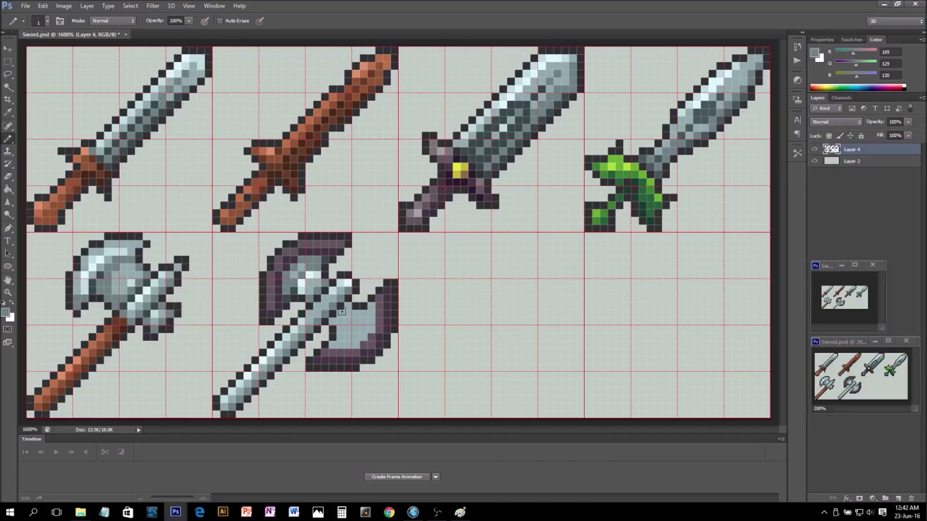
left_click(328, 261, "alt")
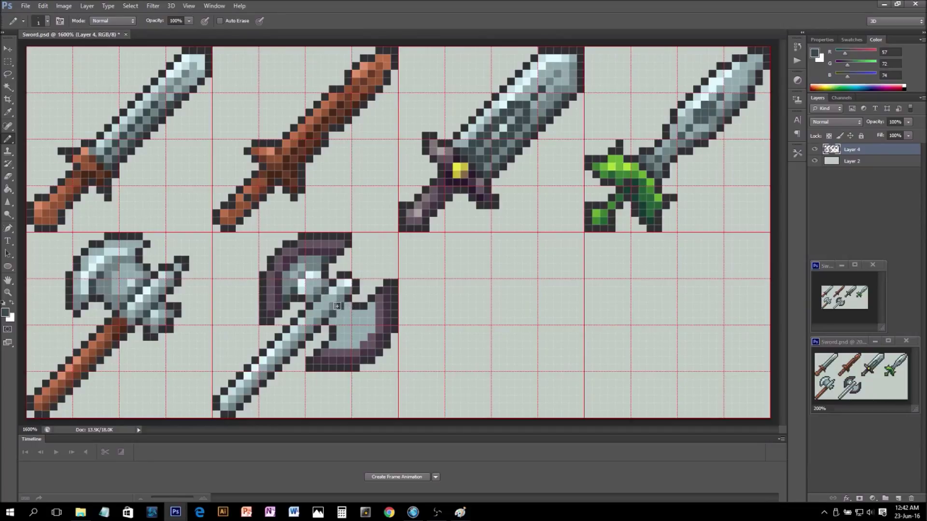
left_click(323, 262, "alt")
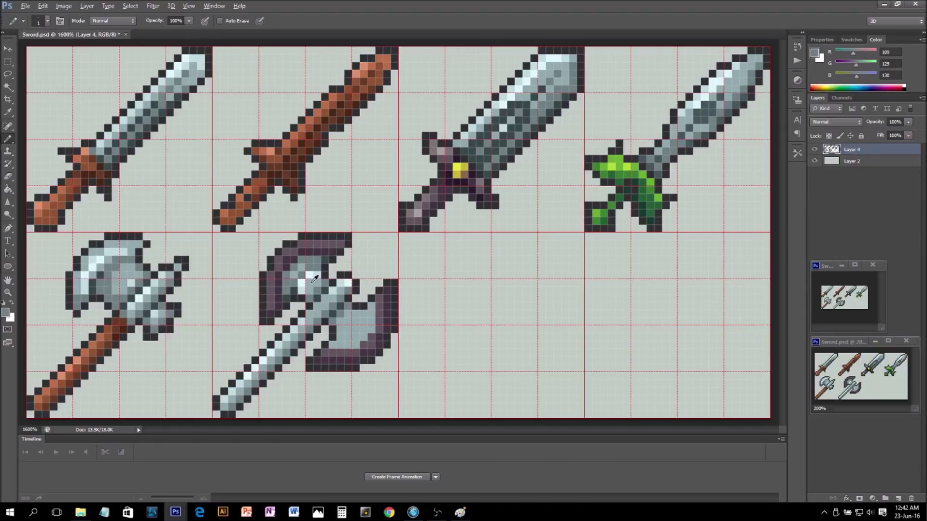
left_click(304, 265, "alt")
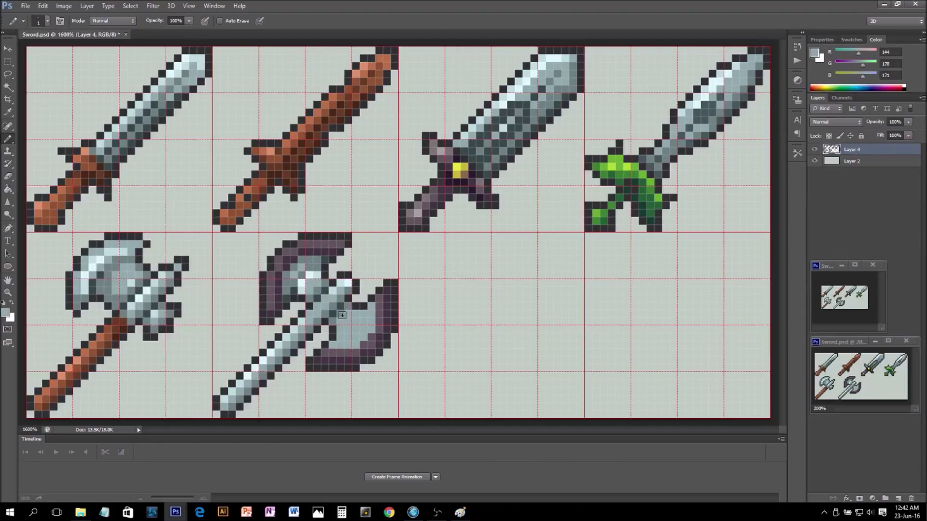
left_click(343, 284, "alt")
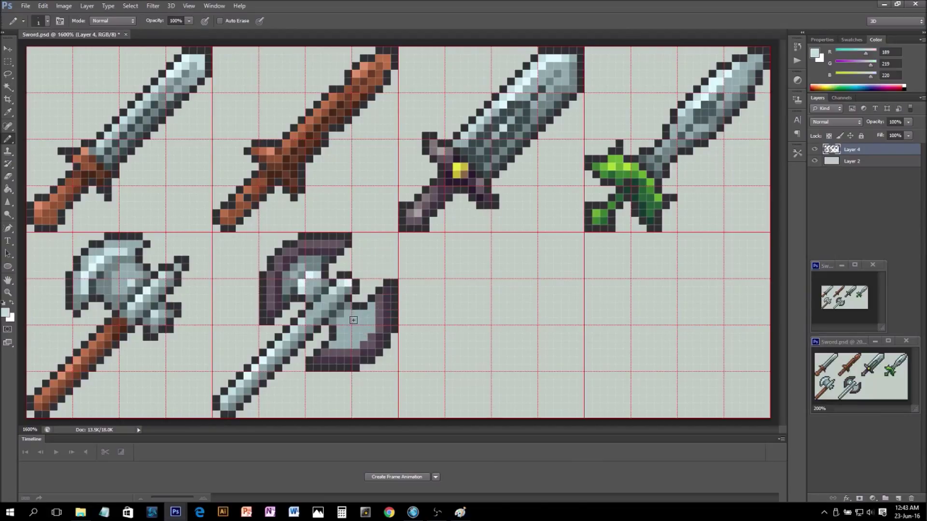
Paint a medium grey (109, 129, 130) band inside the lower-right blade's rim and soften the face with light grey (144, 170, 171)
left_click(348, 305, "alt")
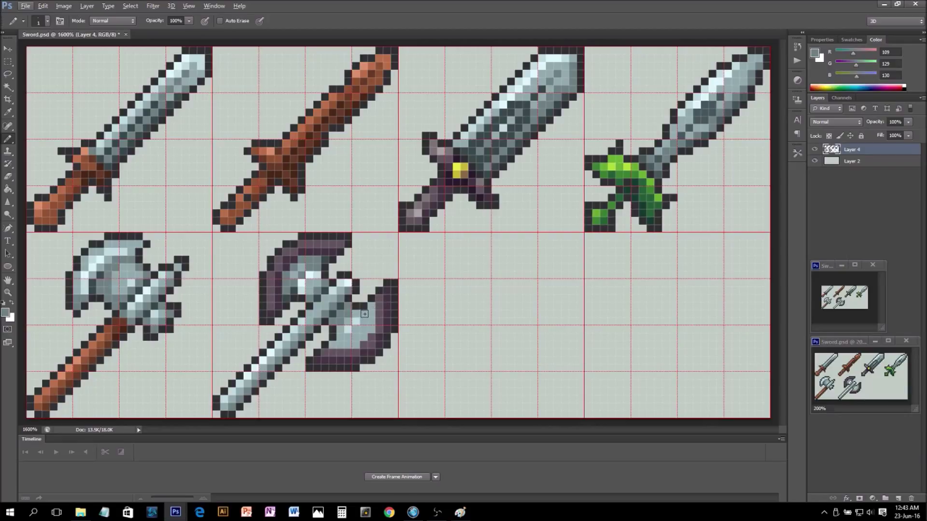
key("alt")
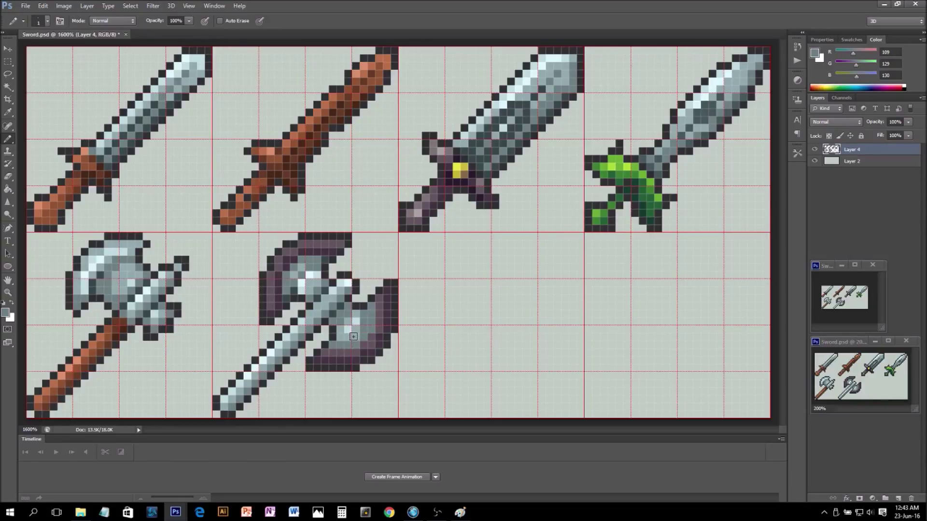
left_click(360, 325, "alt")
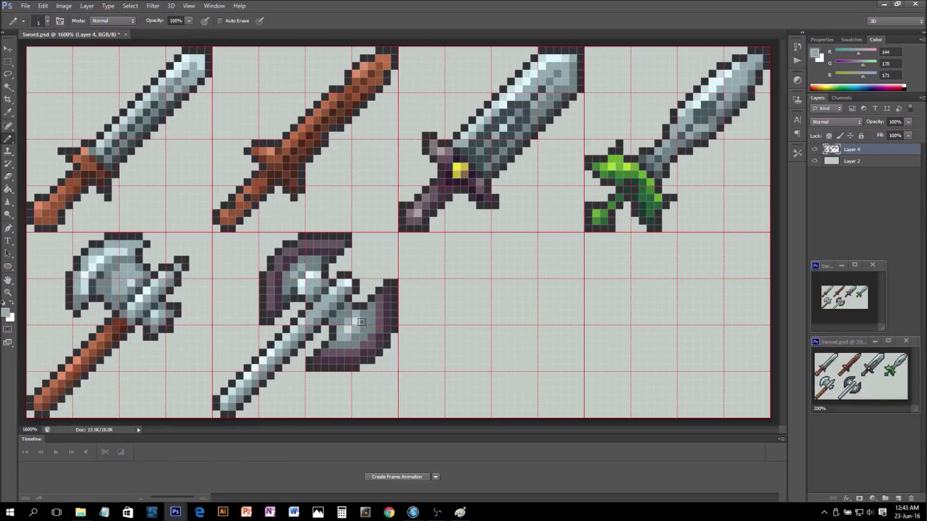
left_click(364, 318)
Build up the lower-right blade's central highlight with pale grey (189, 219, 220), touching up its edges with light grey (144, 170, 171)
left_click(304, 284, "alt")
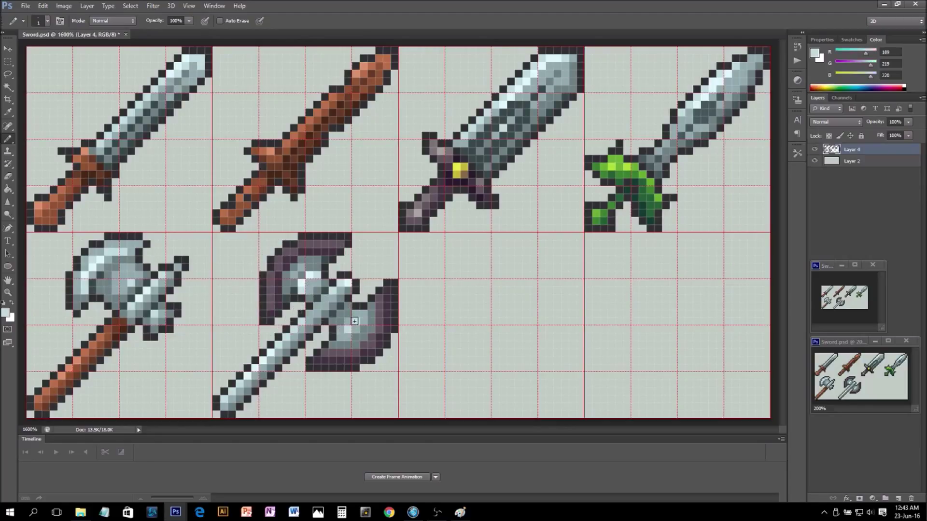
mouse_move(341, 331)
left_mouse_down()
mouse_move(347, 338)
mouse_move(363, 318)
left_mouse_up()
left_click(354, 318, "alt")
left_click(344, 331)
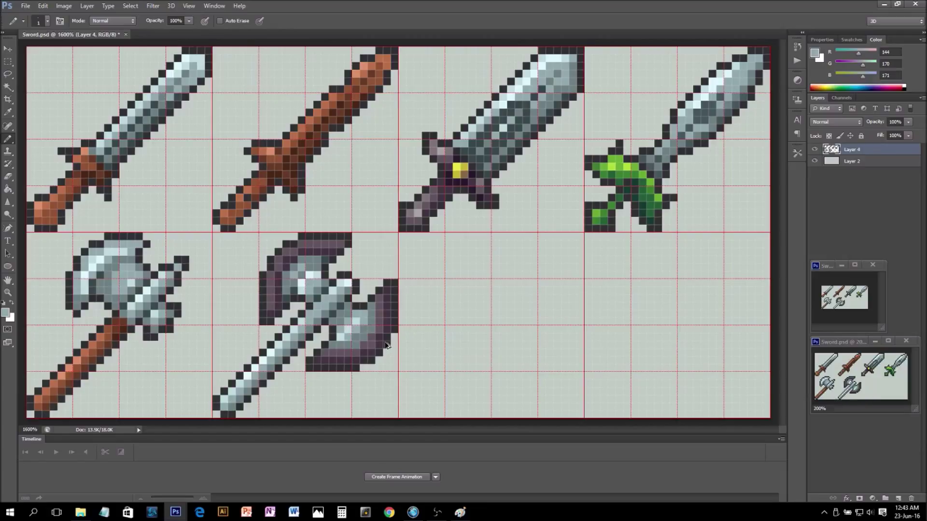
left_click(349, 330, "alt")
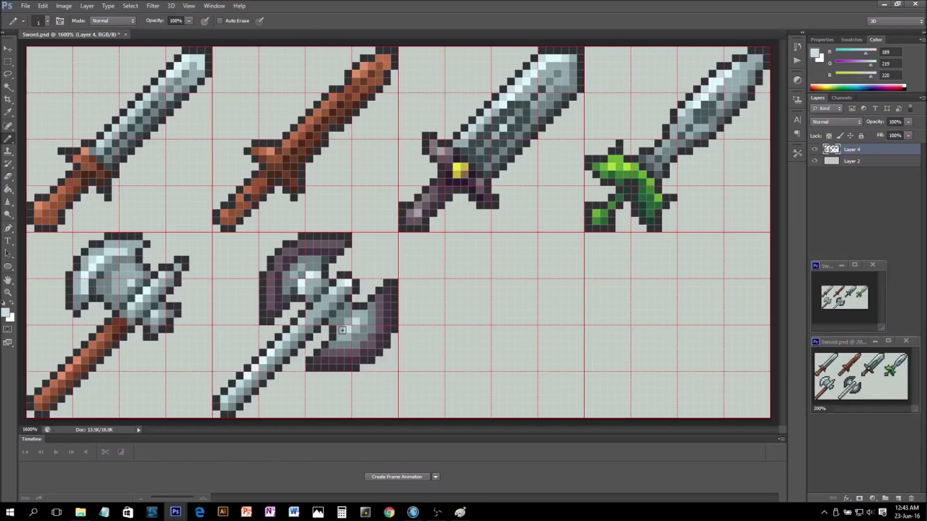
left_click_drag(361, 322, 360, 330)
Add near-white (219, 246, 247) highlight pixels to the lower-right blade and dark grey (57, 72, 74) shading along its inner rim
left_click(311, 273, "alt")
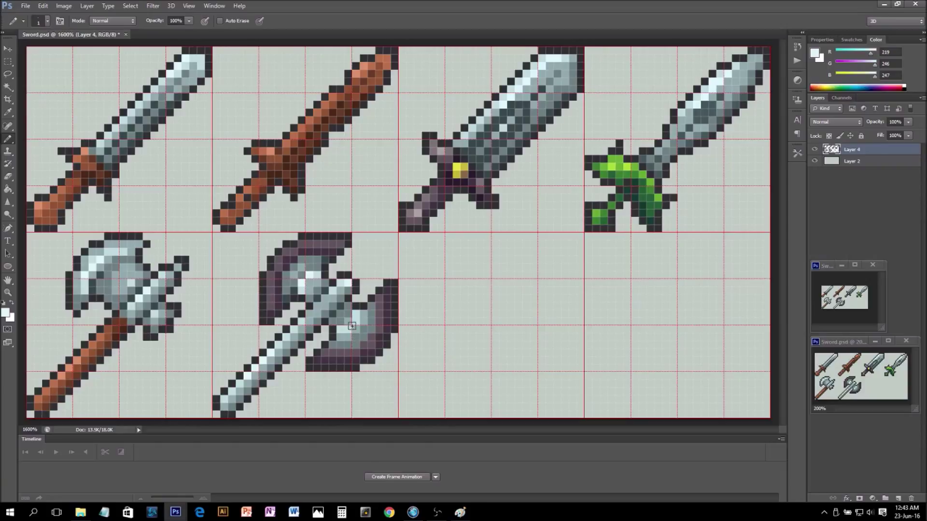
left_click(358, 318)
left_click(346, 330)
left_click(327, 261, "alt")
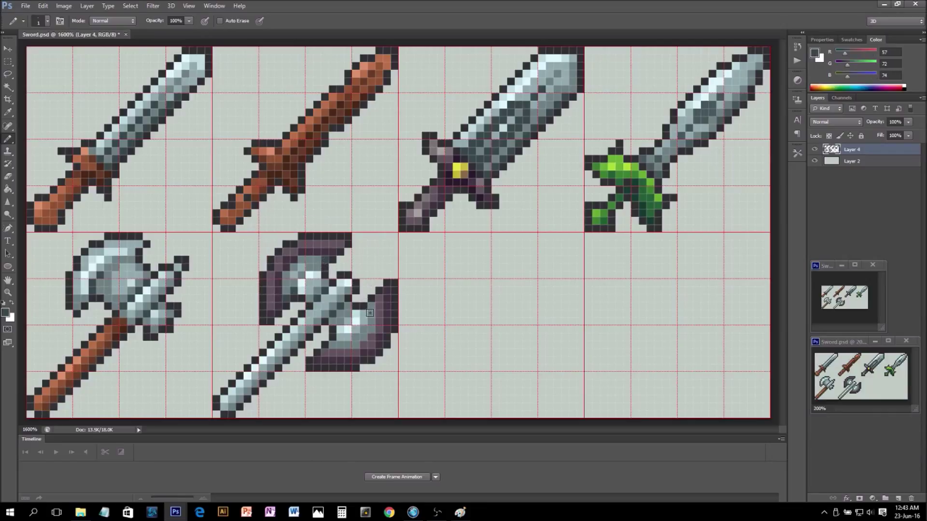
mouse_move(372, 309)
left_mouse_down()
mouse_move(366, 336)
mouse_move(336, 345)
left_mouse_up()
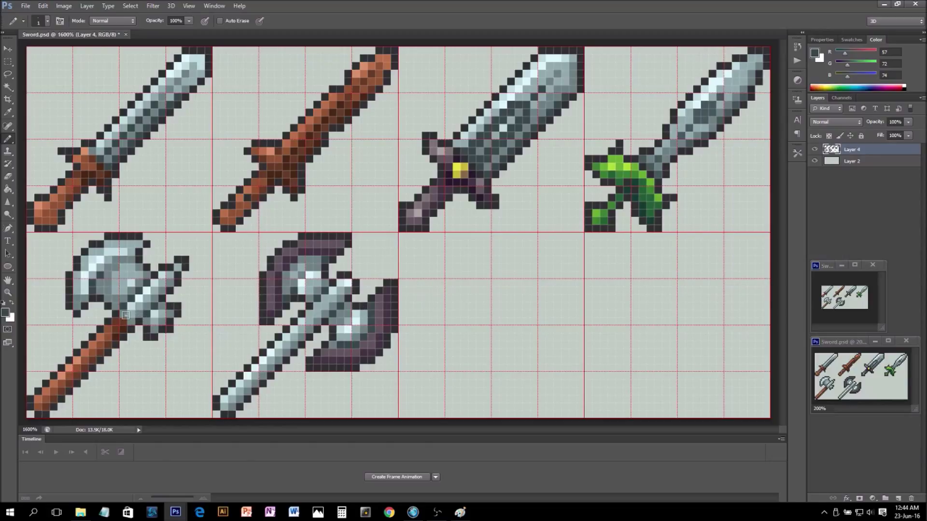
Touch up the highlights on the upper-left blade and the handle's upper end using sampled pale grey (189, 219, 220)
key("alt")
key("alt")
left_click_drag(310, 275, 321, 277)
left_click(319, 275, "alt")
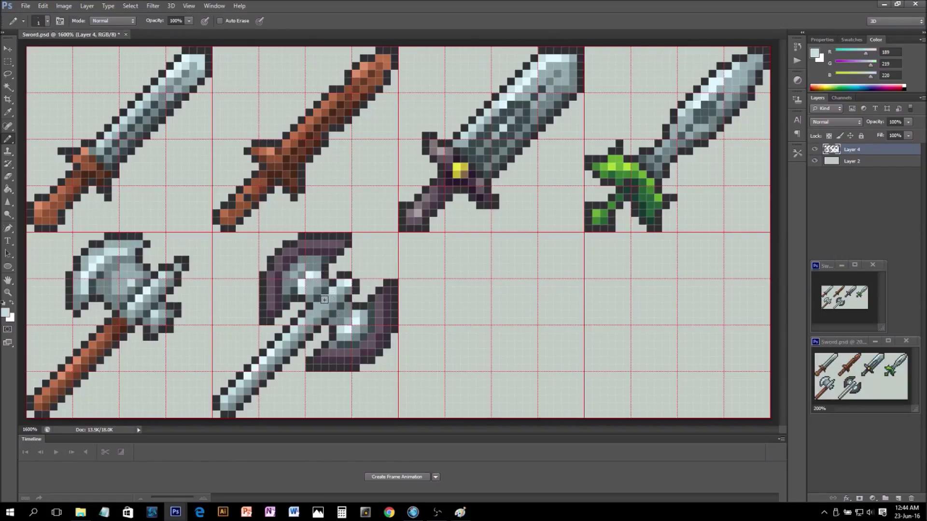
left_click(342, 295)
left_click(266, 356, "alt")
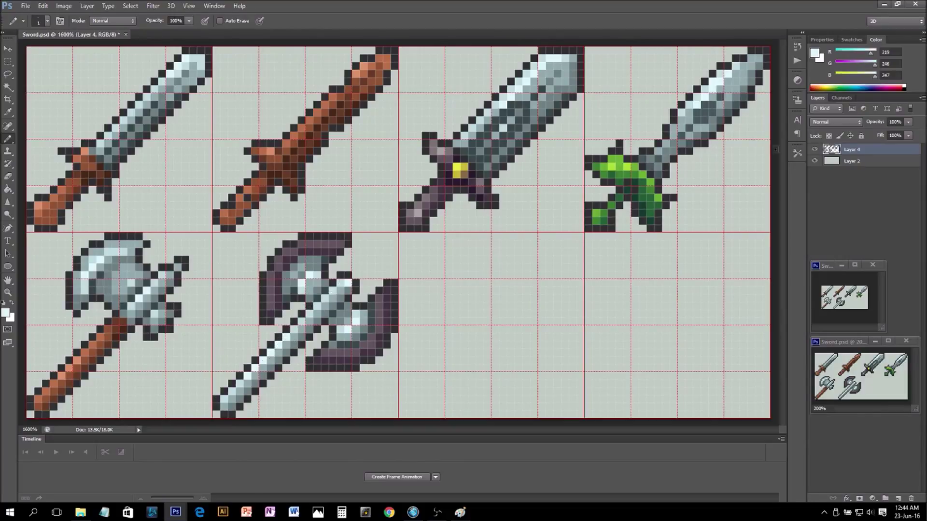
Paint a solid red grip over the lower part of the double-bladed axe's handle, leaving the grey pommel uncovered
left_click(848, 41)
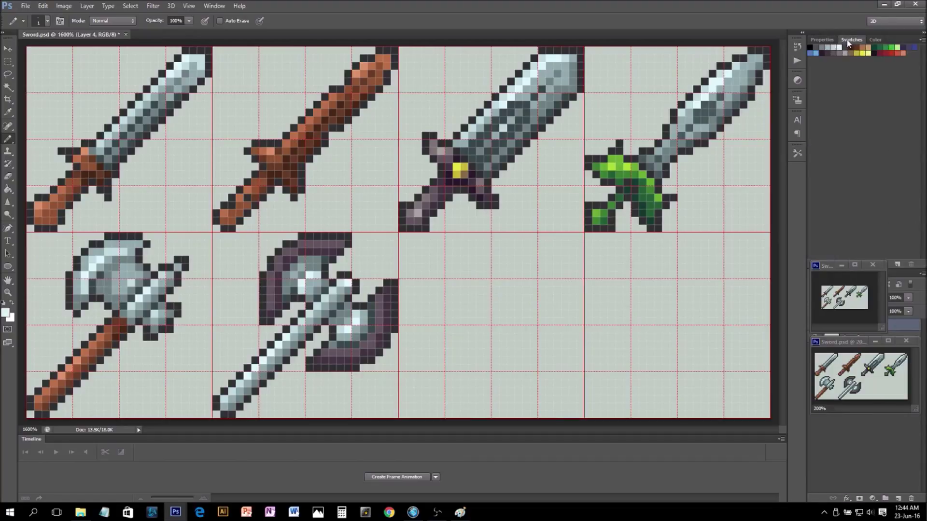
left_click(891, 52)
left_click(241, 386)
left_click_drag(270, 353, 270, 359)
left_click(278, 360)
left_click(262, 360)
left_click(254, 368)
left_click(246, 375)
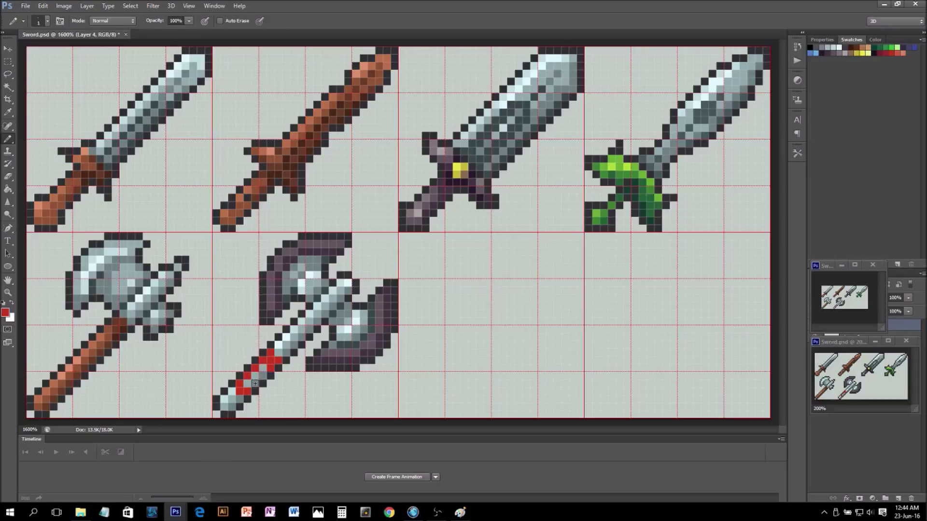
mouse_move(260, 369)
left_mouse_down()
mouse_move(248, 384)
mouse_move(270, 358)
left_mouse_up()
Shade the red grip with lighter red along its upper edge, a salmon highlight at its upper end and dark maroon along its lower edge
key("alt")
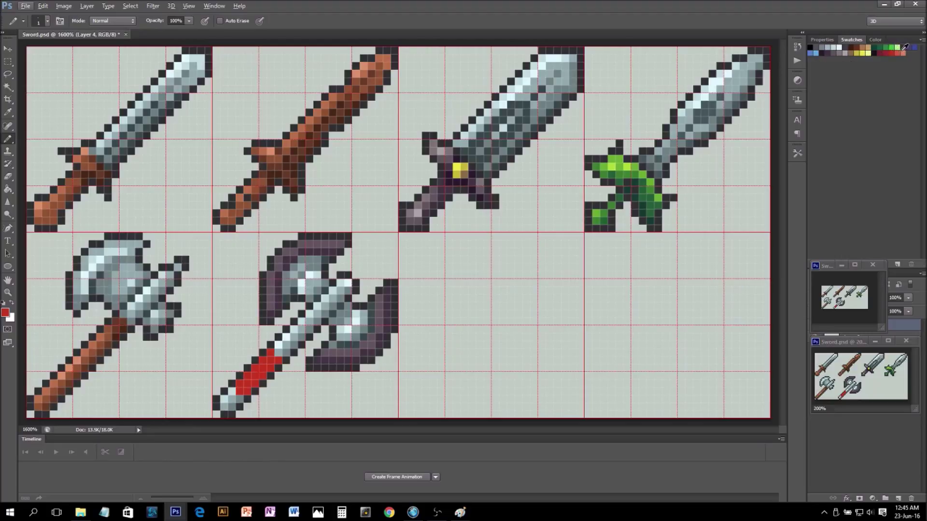
left_click(901, 51)
left_click(251, 375)
left_click(263, 361)
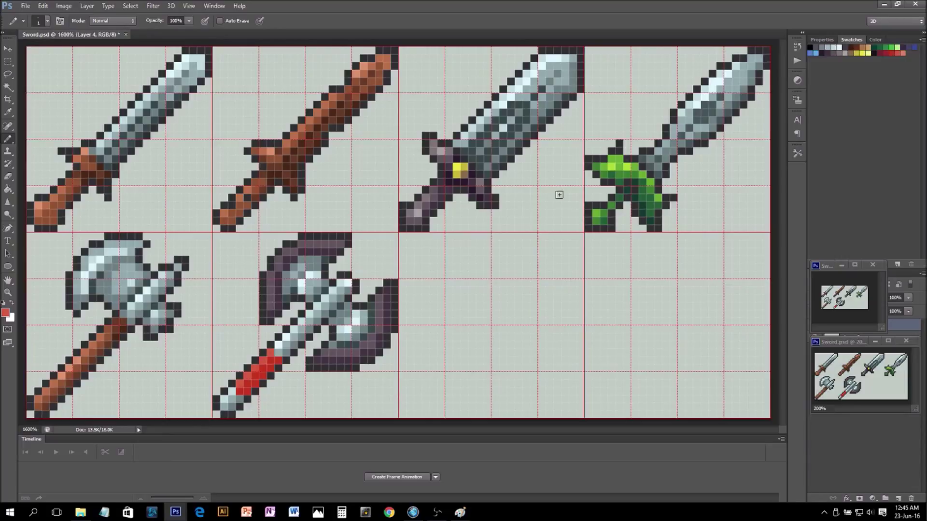
left_click(904, 52)
left_click(270, 352)
left_click(886, 53)
left_click_drag(249, 391, 265, 375)
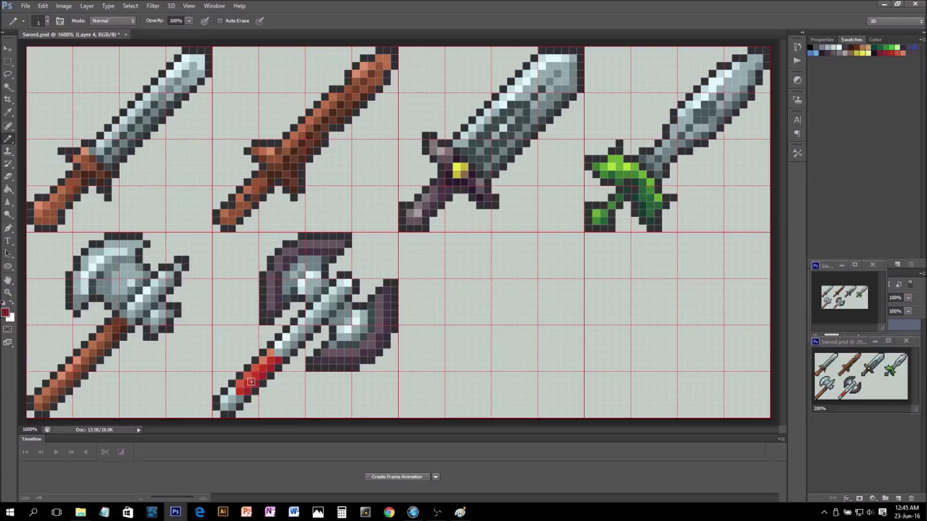
left_click_drag(256, 385, 248, 392)
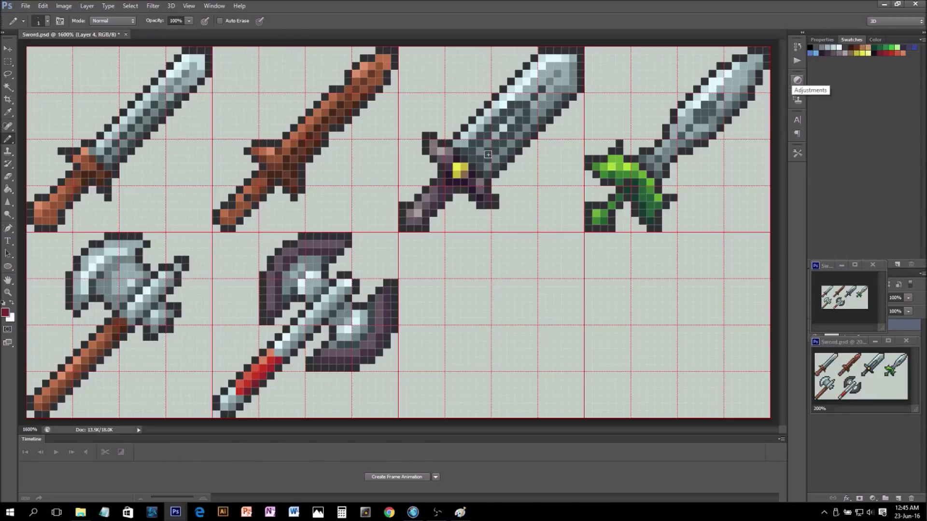
Paint gold bands at both ends of the red grip with dark and bright yellow sampled from the third sword's gem, and sample its brown
left_click(460, 166, "alt")
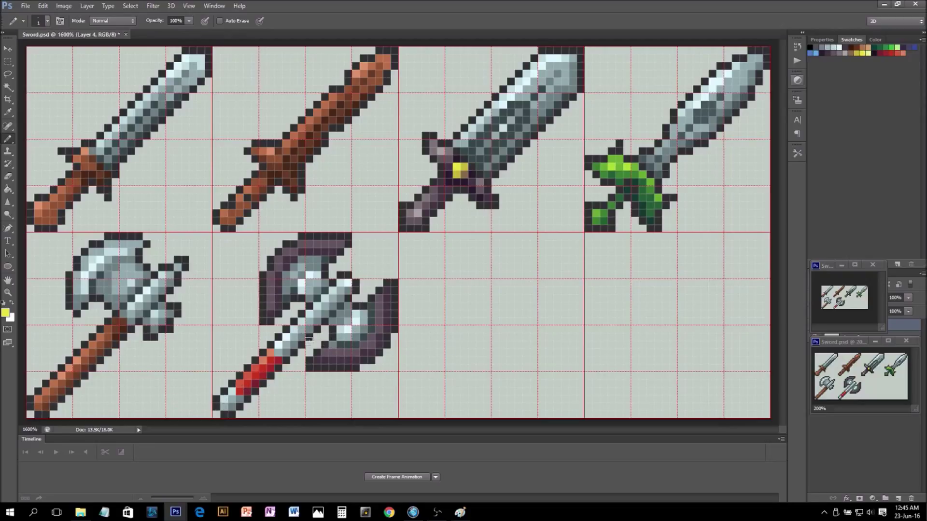
left_click(468, 164)
left_click(280, 350)
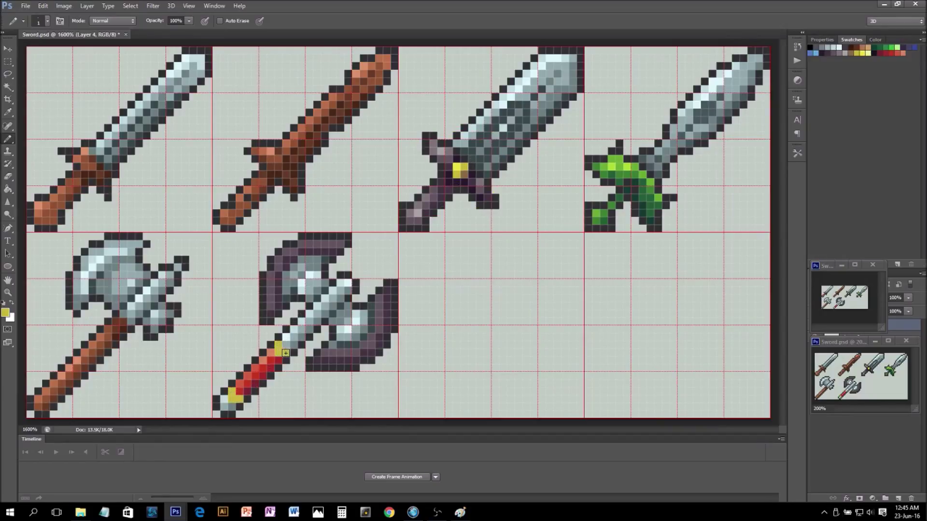
left_click(462, 167, "alt")
left_click(281, 352)
left_click(231, 397)
left_click(464, 172, "alt")
Select the finished double-bladed axe and place a copy of it in the empty cell beside it
key("m")
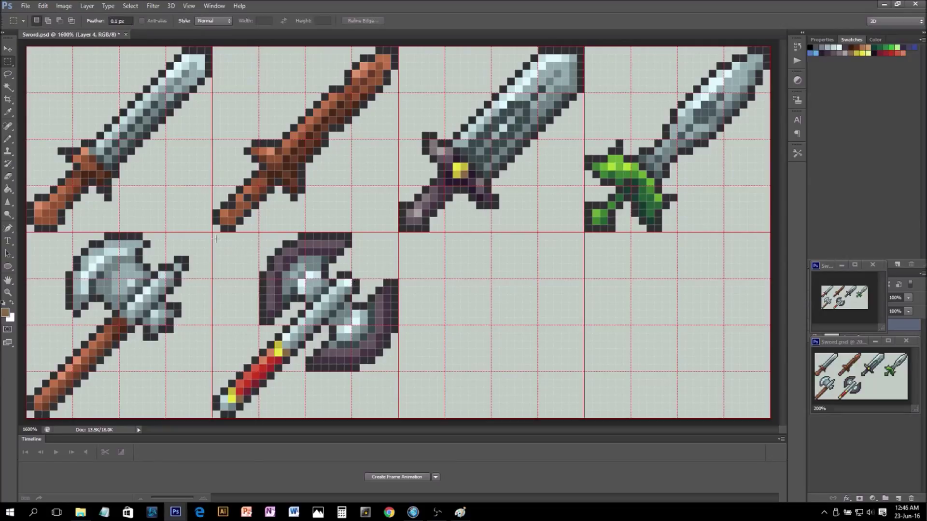
left_click_drag(216, 235, 397, 417)
left_click_drag(342, 307, 525, 303)
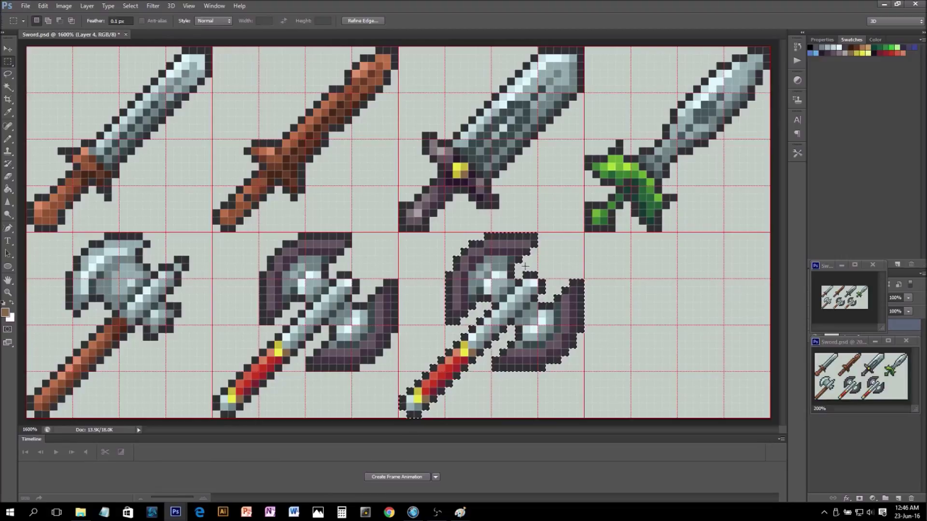
Recolor the copied axe's near-white highlights to pale yellow using the Paint Bucket with Contiguous turned off
key("g")
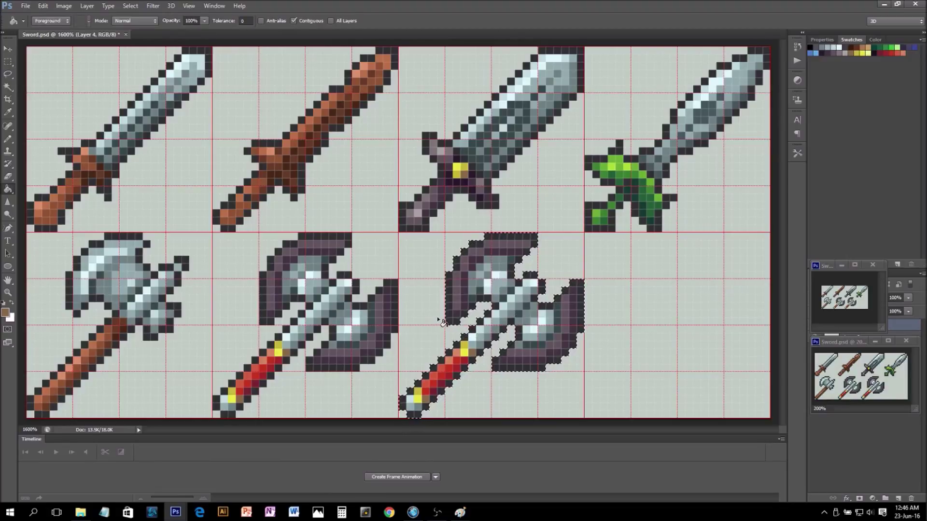
left_click(465, 348, "alt")
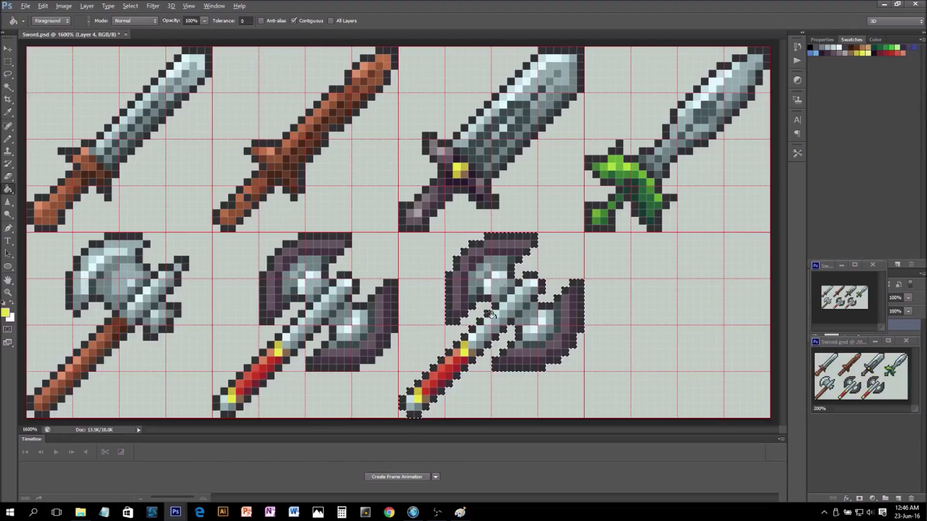
left_click(495, 276)
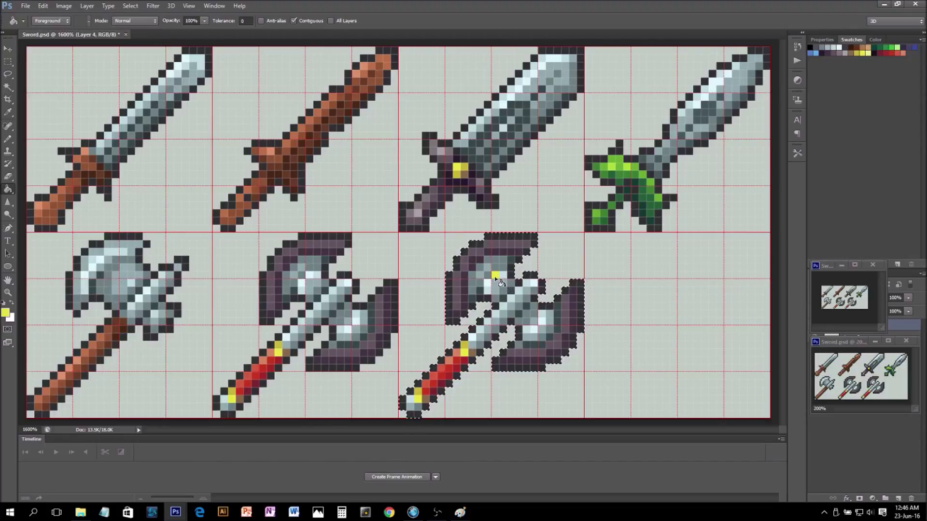
left_click(313, 19)
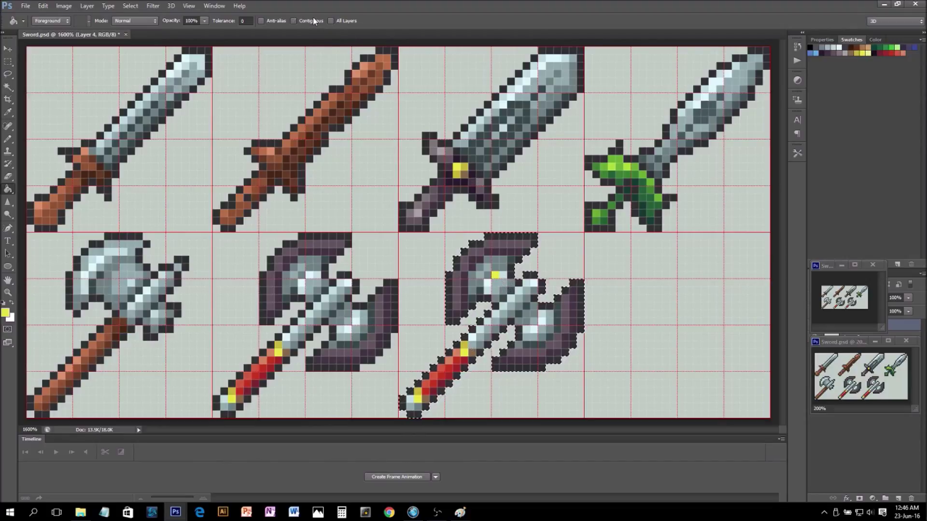
left_click(493, 292)
left_click(469, 340, "alt")
left_click(869, 54)
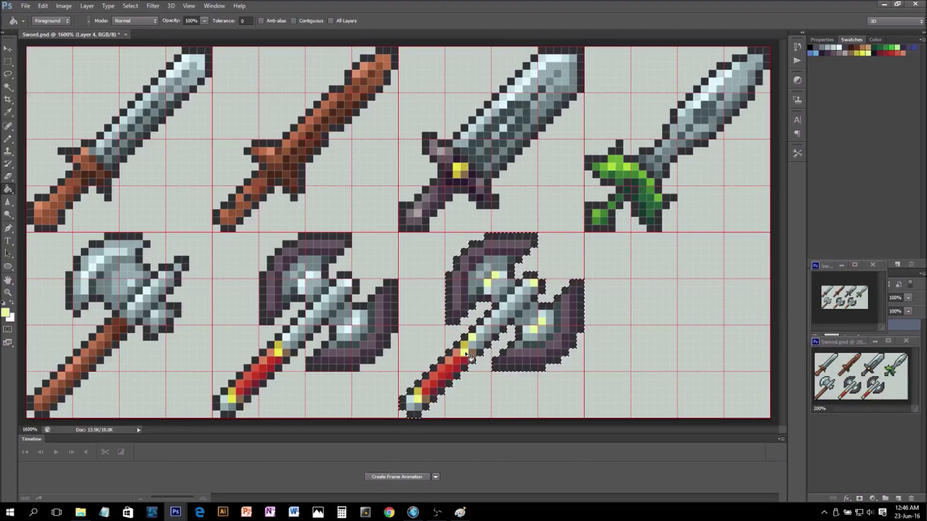
Recolor the copied axe's grey tones from light to dark with bright yellow, darker yellow and brown
left_click(862, 51)
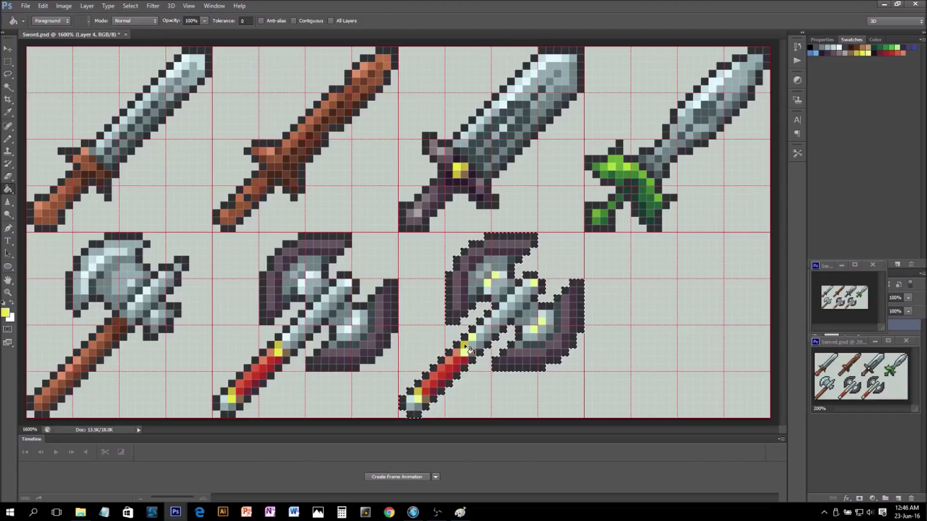
left_click(515, 304)
left_click(861, 48)
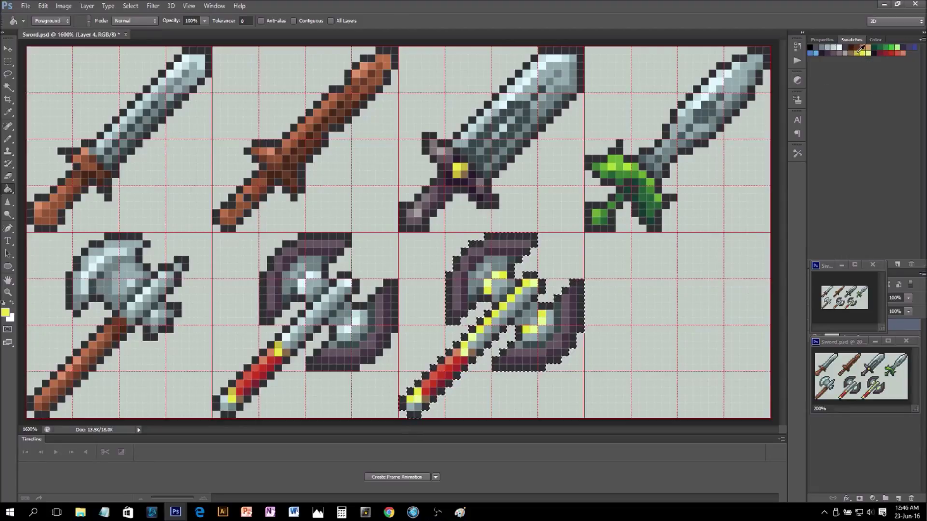
left_click(500, 289)
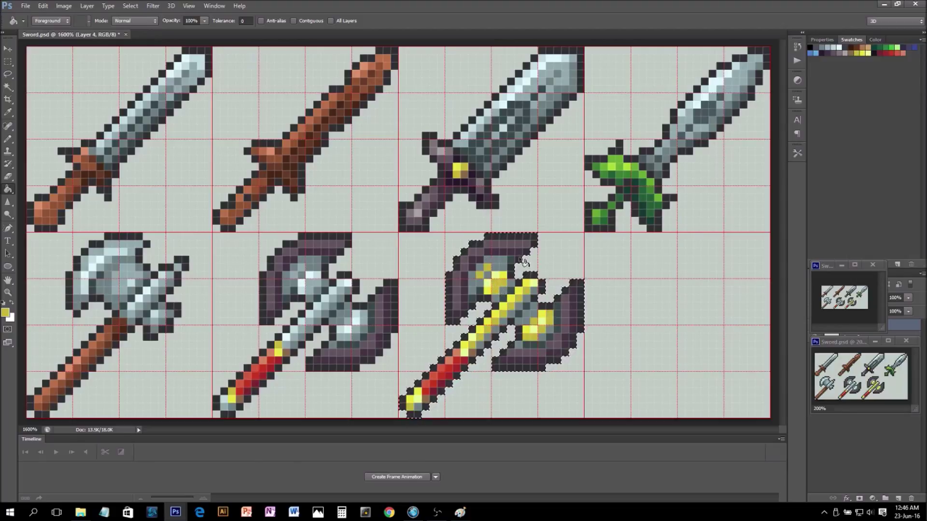
left_click(850, 49)
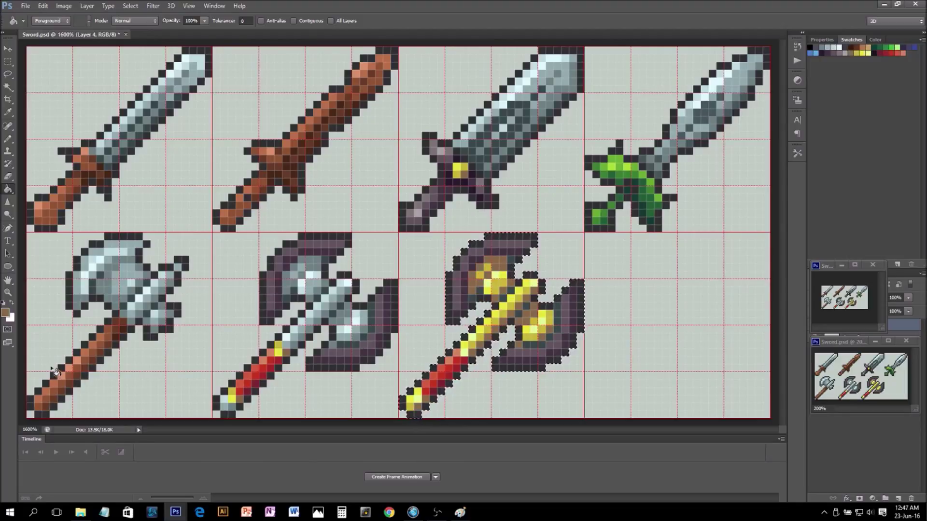
Recolor the copied axe's remaining dark grey tones with a redder brown (#755036) and a darker shade of the same brown
left_click(6, 313)
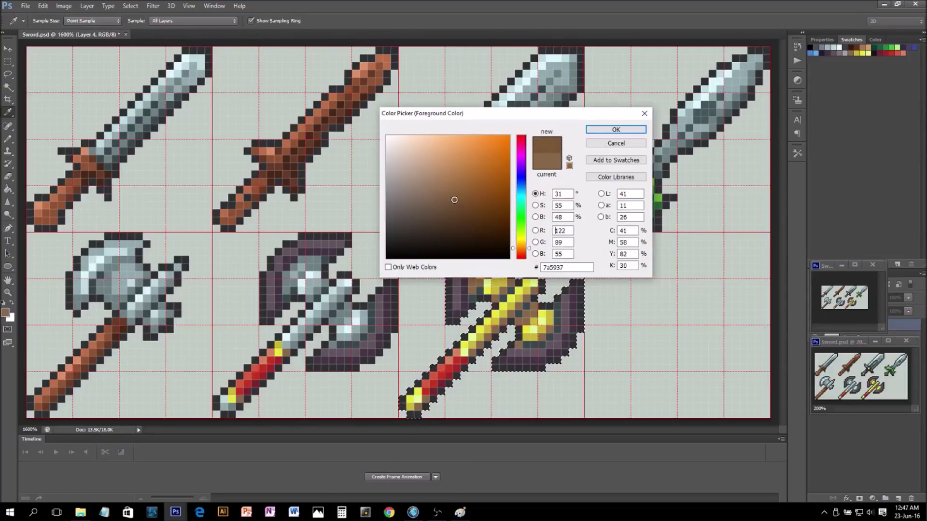
left_click(521, 252)
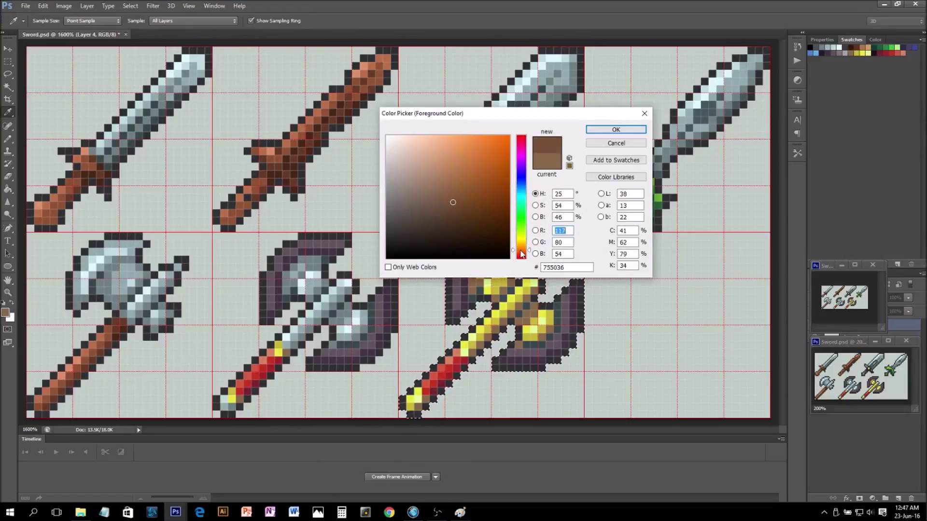
left_click(615, 129)
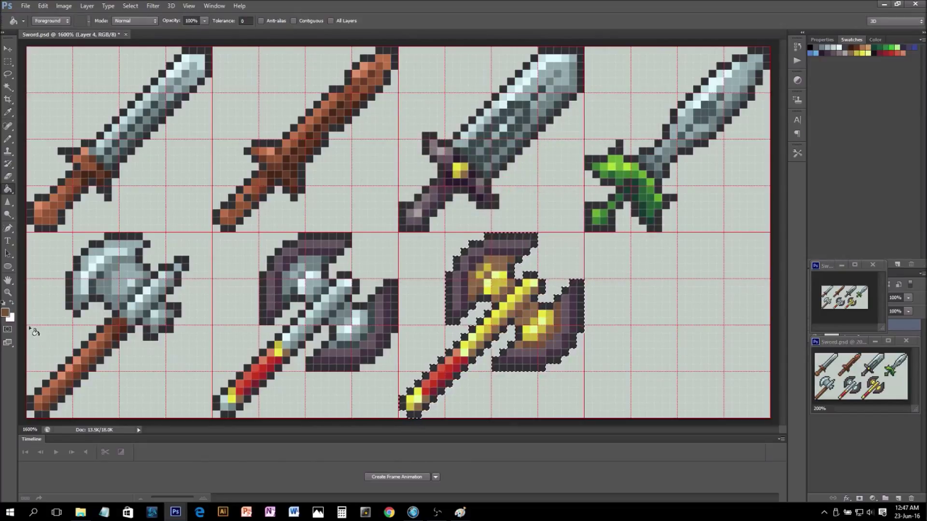
left_click(6, 313)
left_click(462, 210)
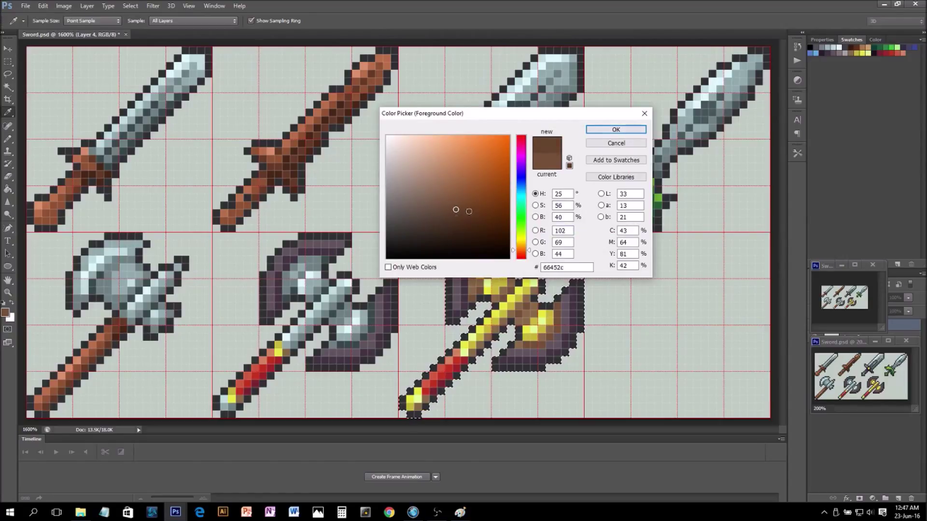
left_click(616, 129)
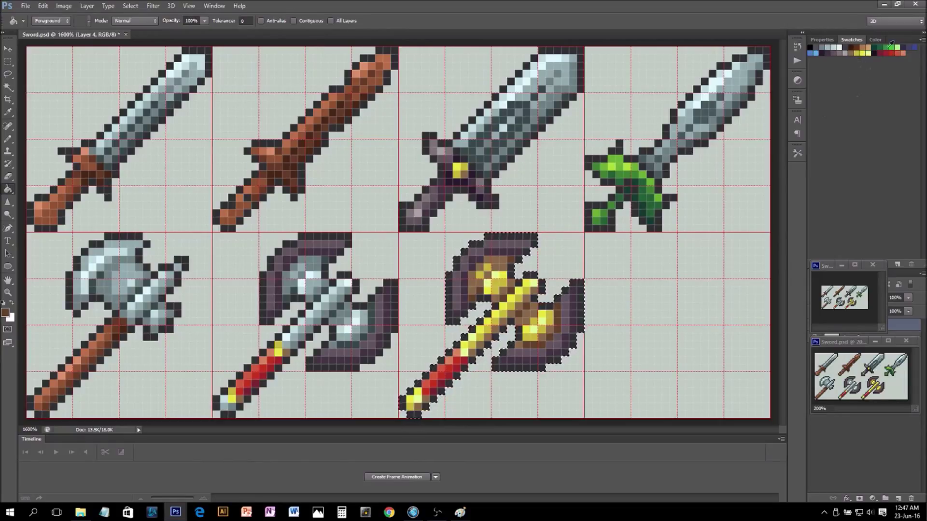
Recolor the gold axe's red grip with medium blue, dark blue, deep navy and light blue from the swatches, and clear the selection
left_click(811, 52)
left_click(441, 368)
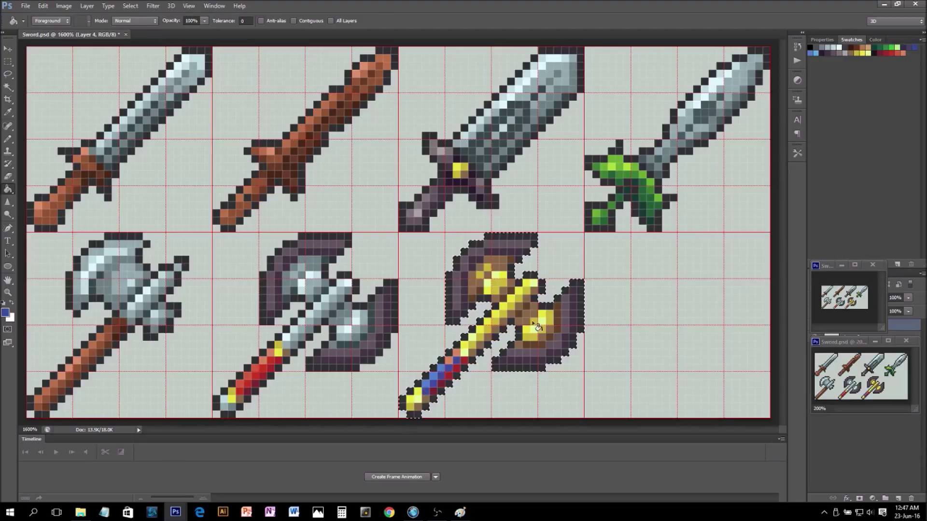
left_click(910, 47)
left_click(461, 375)
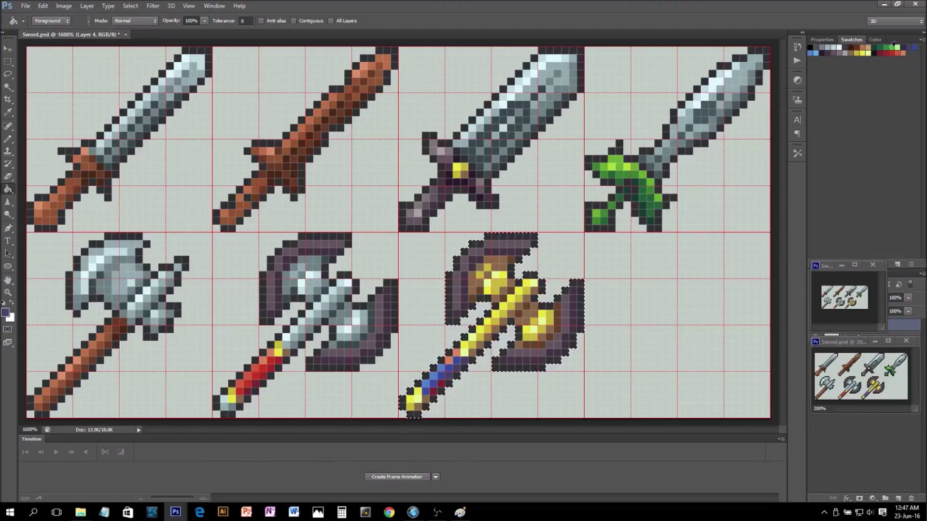
left_click(439, 397)
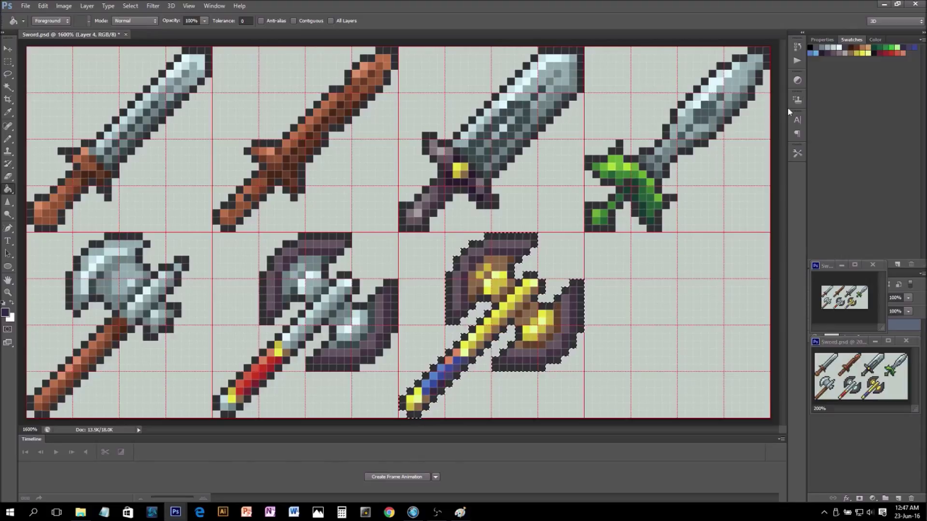
left_click(815, 53)
left_click(454, 360)
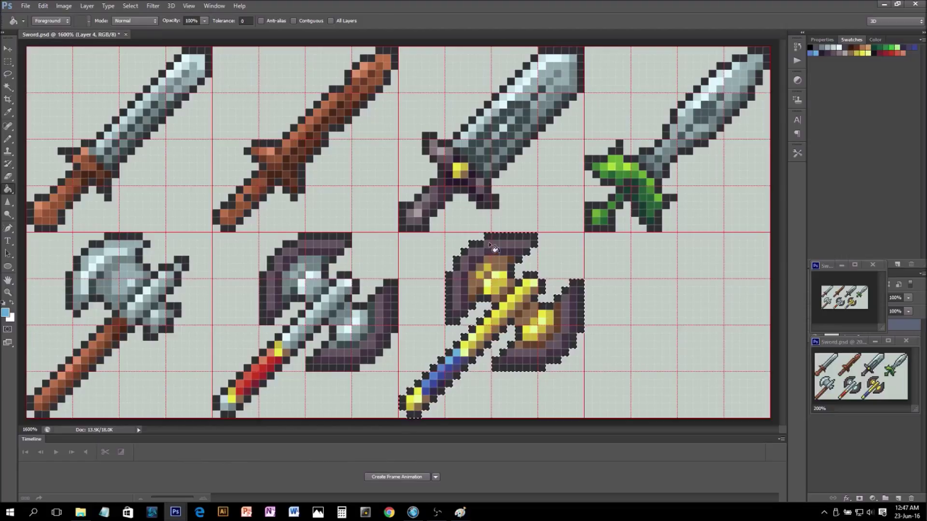
left_click(510, 357)
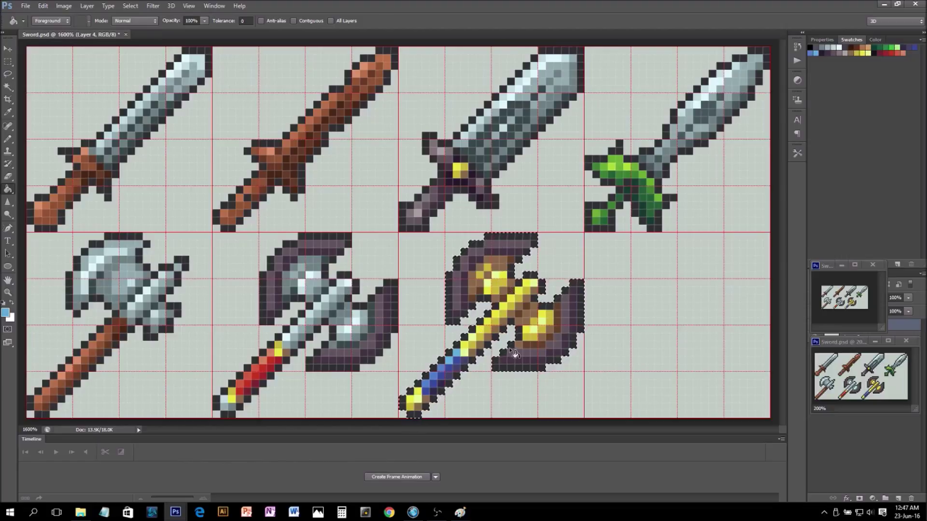
key("m")
key("ctrl+d")
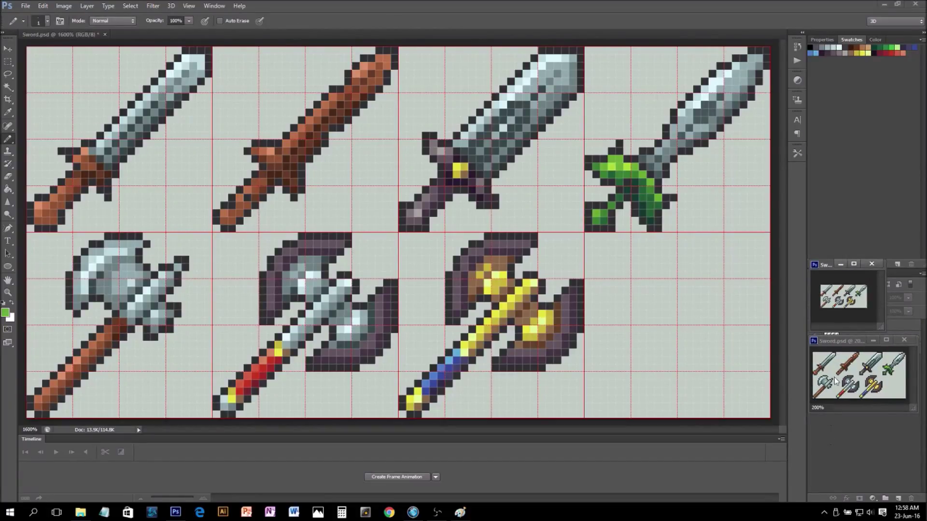
Move the small preview window clear of the layer list and turn on the visibility of Layer 5
left_click_drag(826, 265, 831, 193)
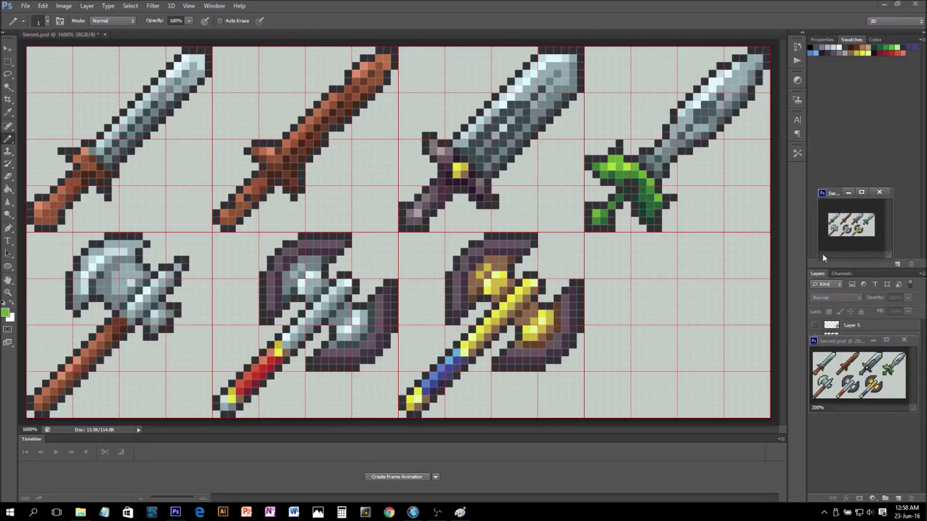
left_click(814, 325)
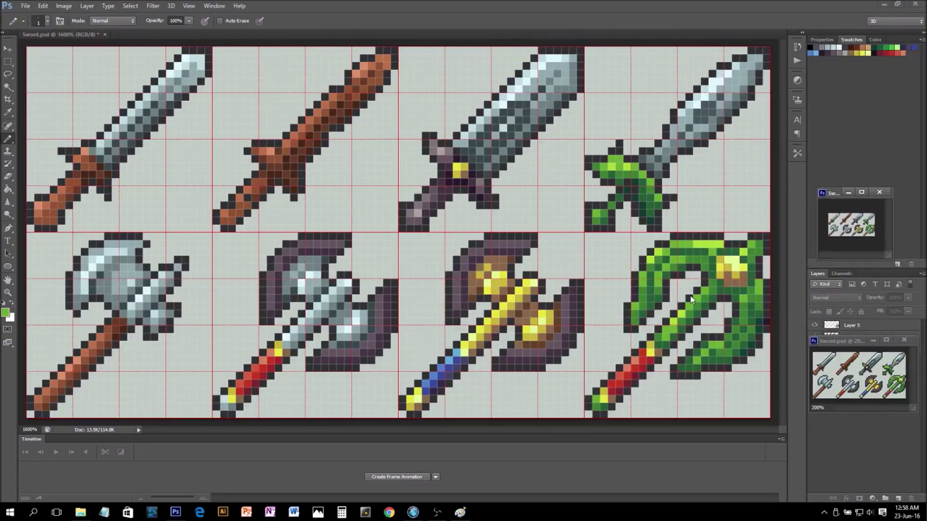